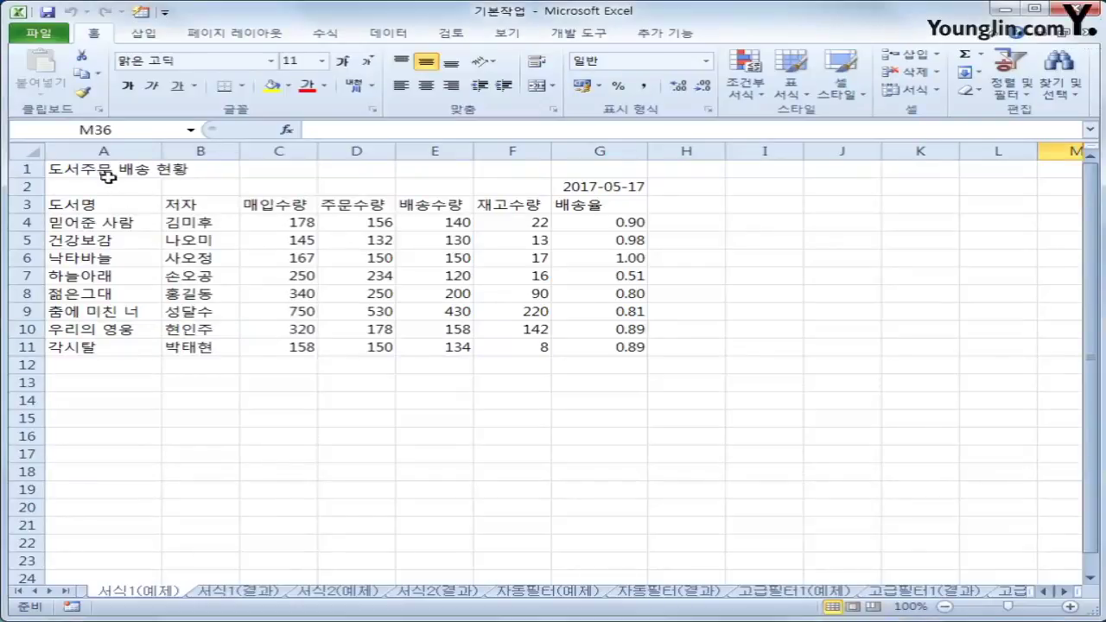
Merge the title cells A1:G1 and center their text both horizontally and vertically
{"action": "left_click", "coordinate": [109, 169]}
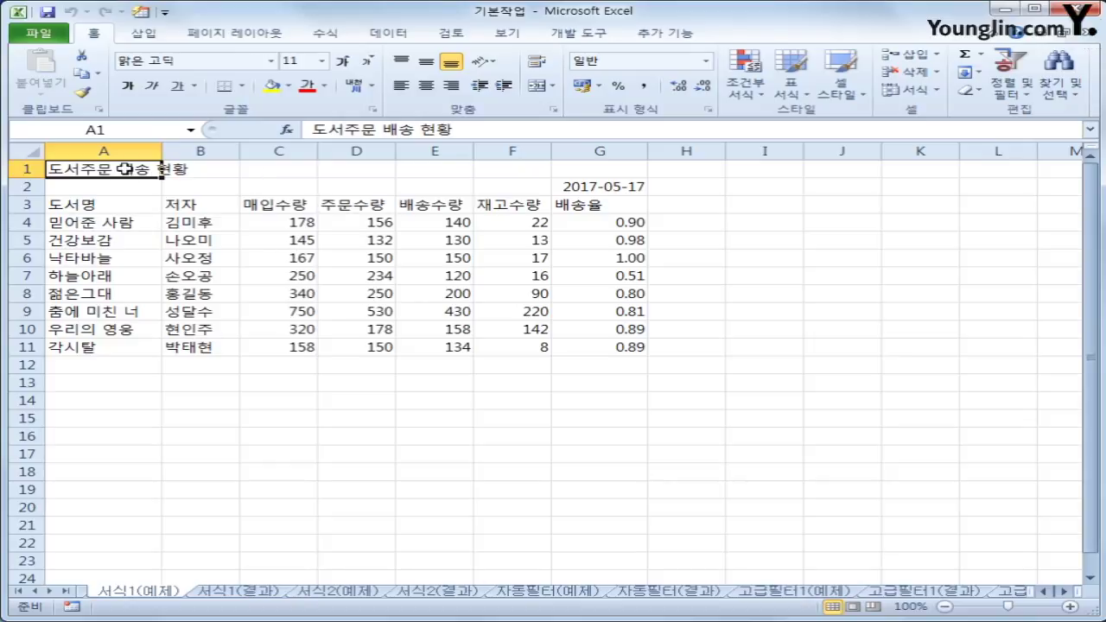
{"action": "left_click_drag", "start_coordinate": [121, 171], "coordinate": [576, 169]}
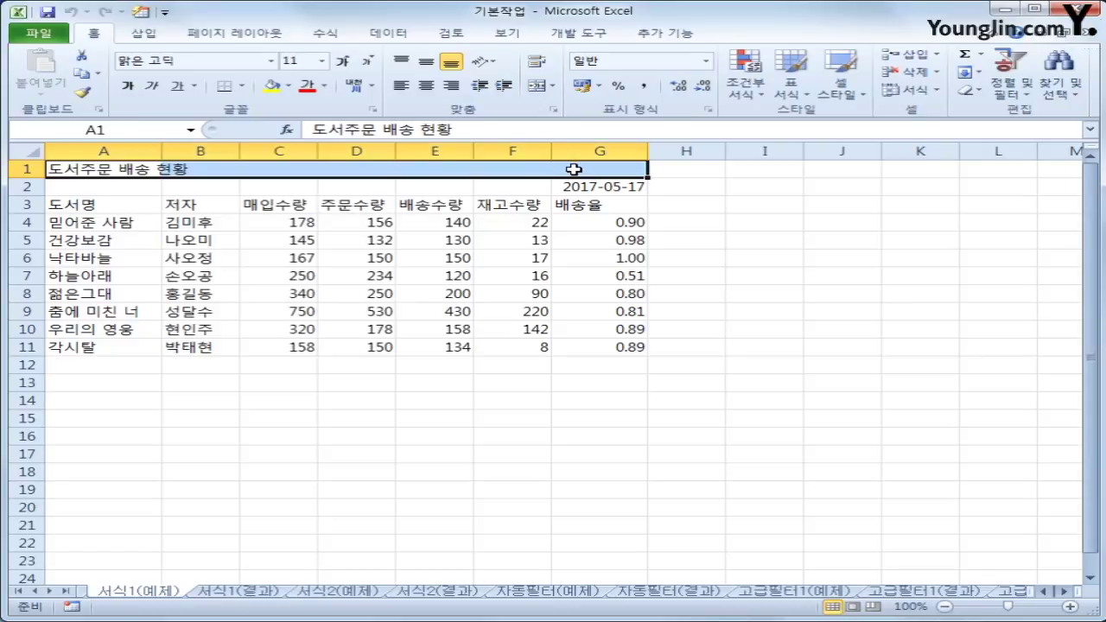
{"action": "right_click", "coordinate": [546, 171]}
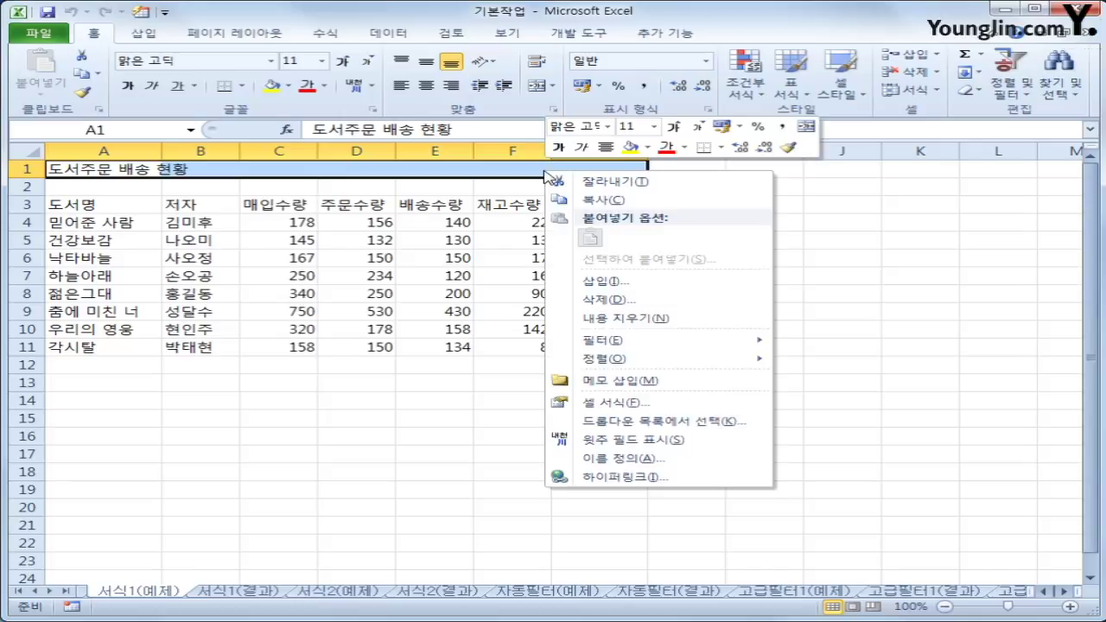
{"action": "left_click", "coordinate": [635, 404]}
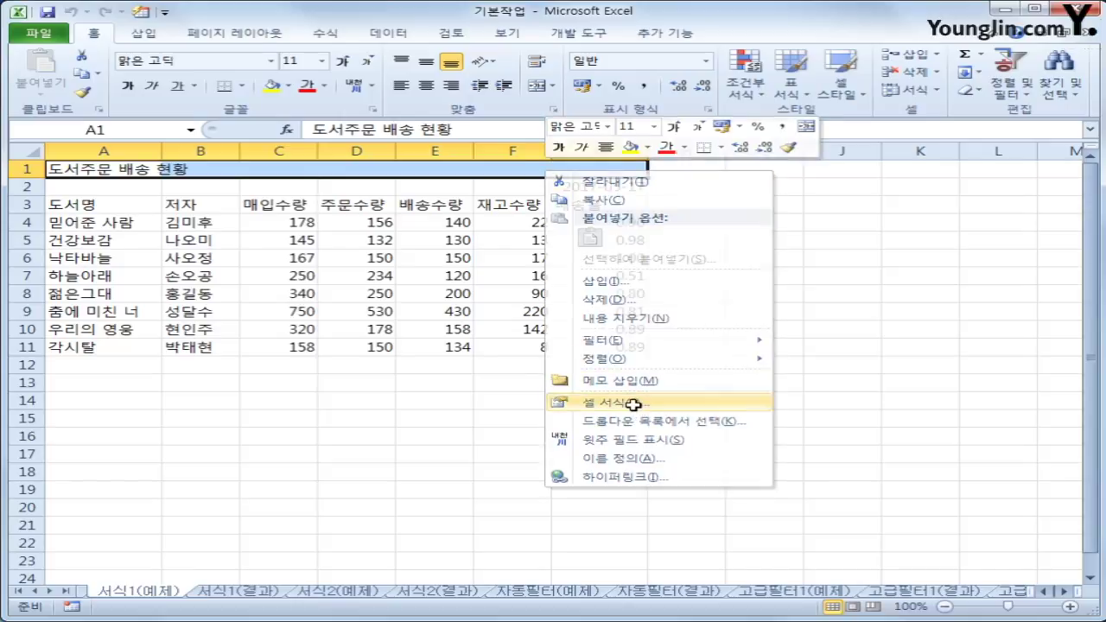
{"action": "left_click", "coordinate": [439, 257]}
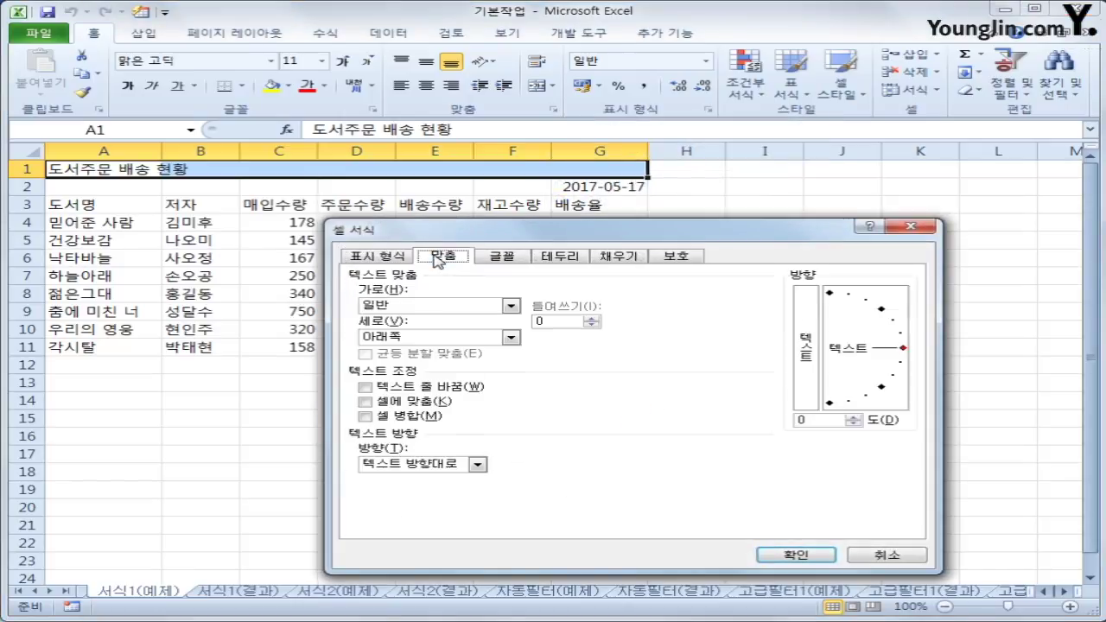
{"action": "left_click", "coordinate": [436, 306]}
{"action": "left_click", "coordinate": [414, 337]}
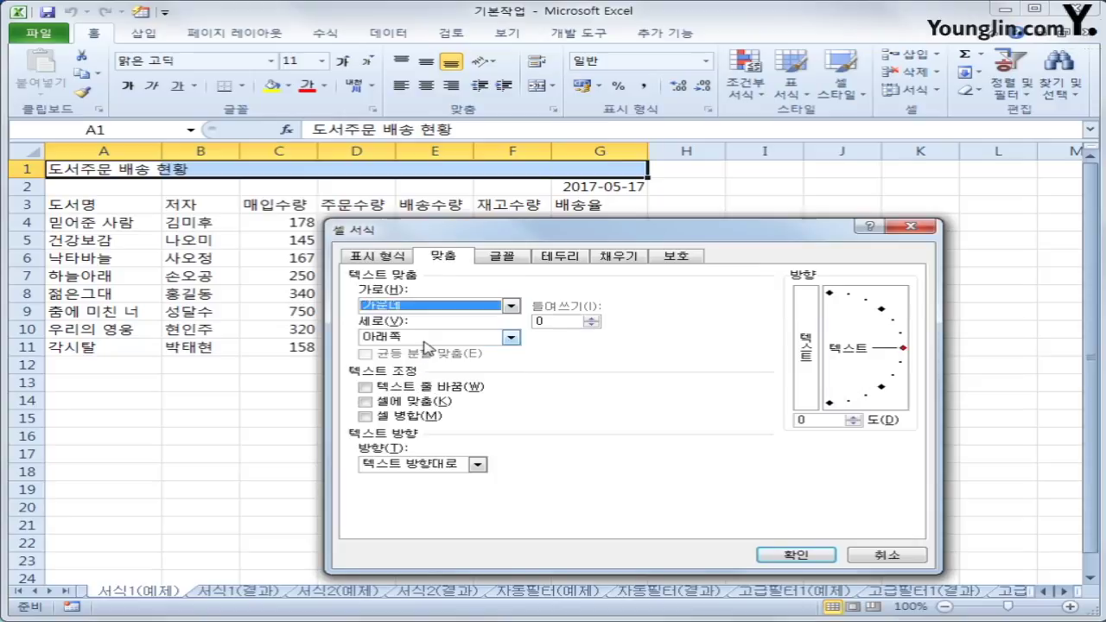
{"action": "left_click", "coordinate": [424, 337]}
{"action": "left_click", "coordinate": [420, 363]}
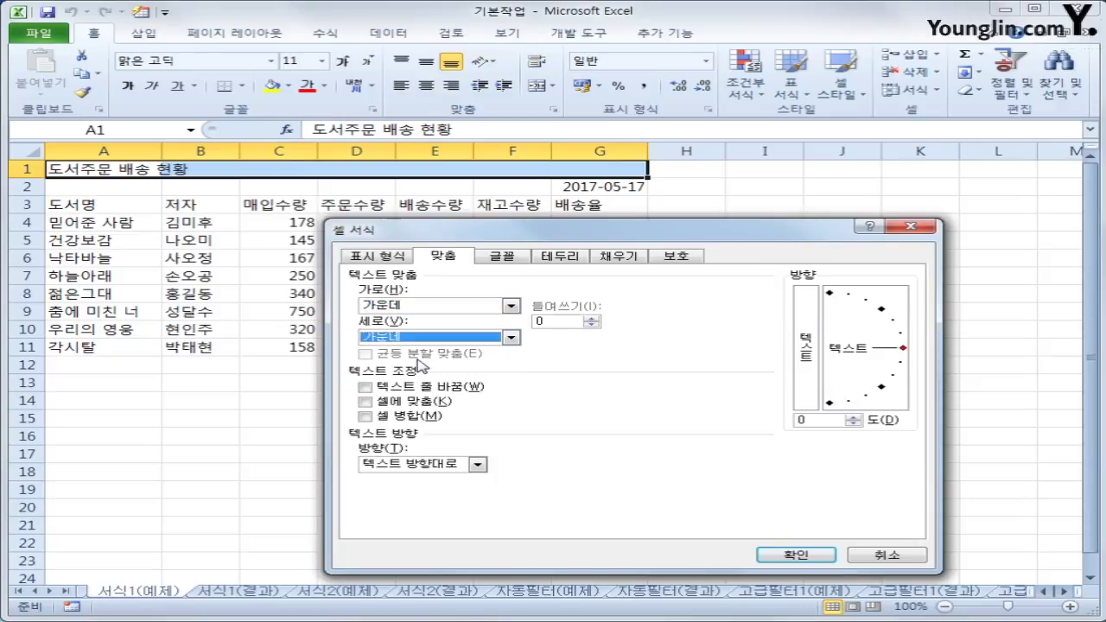
{"action": "left_click", "coordinate": [410, 416]}
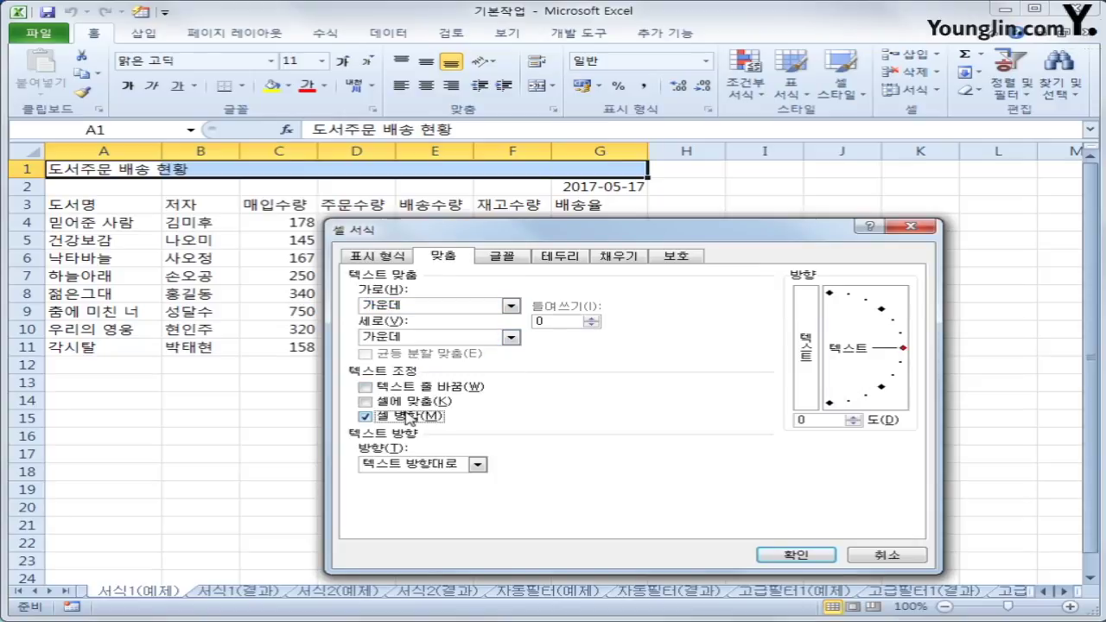
Format the merged title in the 궁서체 font, bold italic (굵은 기울임꼴), size 16, and apply the cell formatting
{"action": "left_click", "coordinate": [490, 257]}
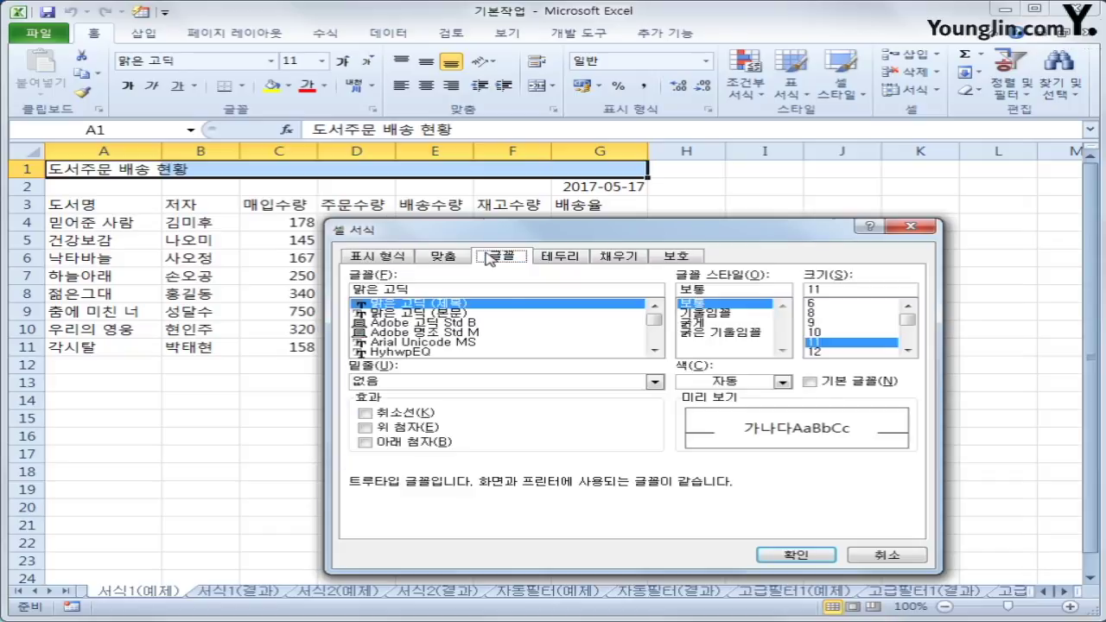
{"action": "key", "text": "Tab"}
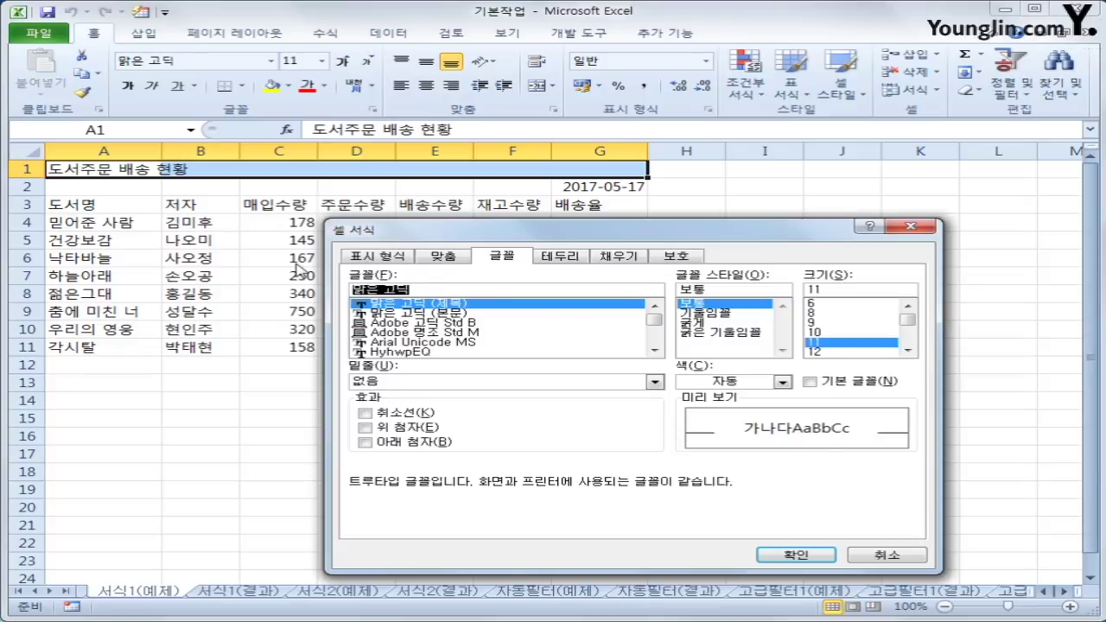
{"action": "type", "text": "궁서체"}
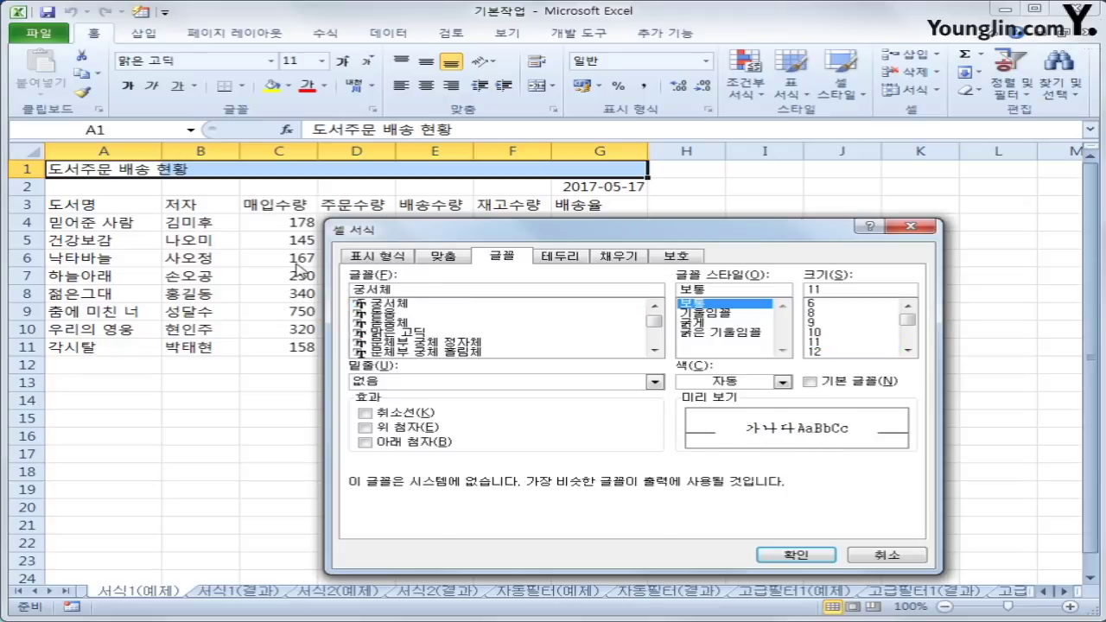
{"action": "left_click", "coordinate": [381, 304]}
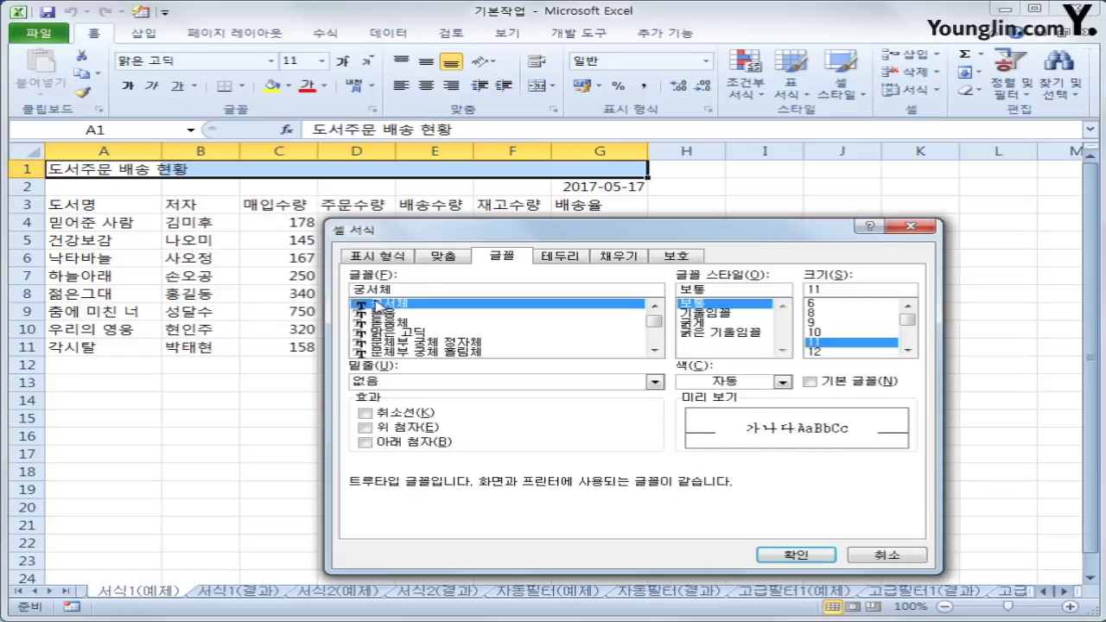
{"action": "left_click", "coordinate": [907, 350]}
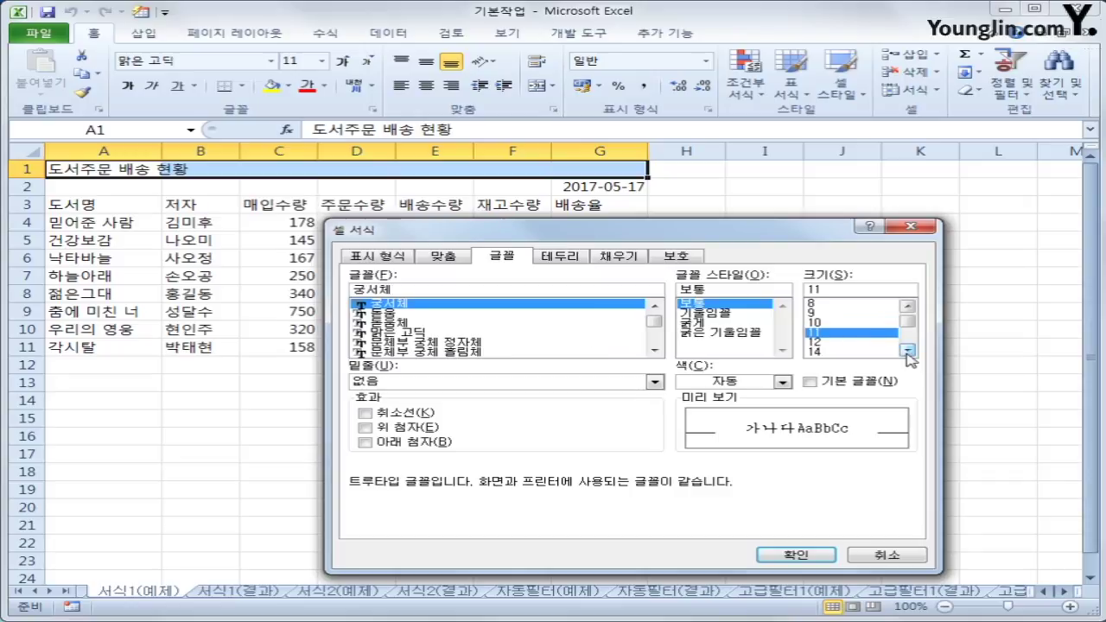
{"action": "left_click", "coordinate": [907, 350]}
{"action": "left_click", "coordinate": [850, 352]}
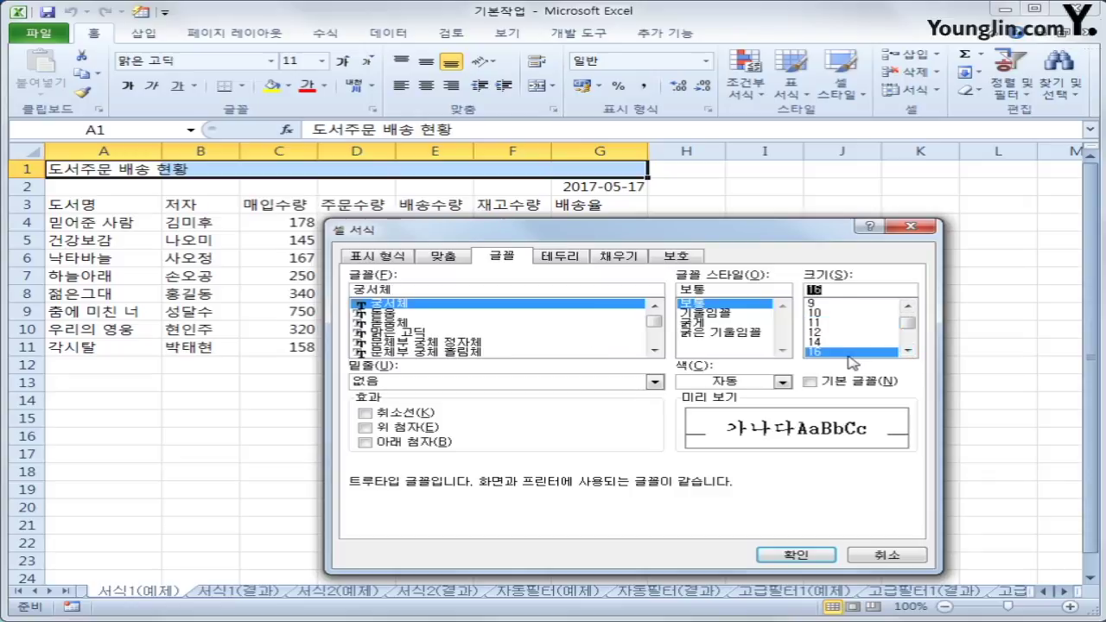
{"action": "left_click", "coordinate": [707, 333]}
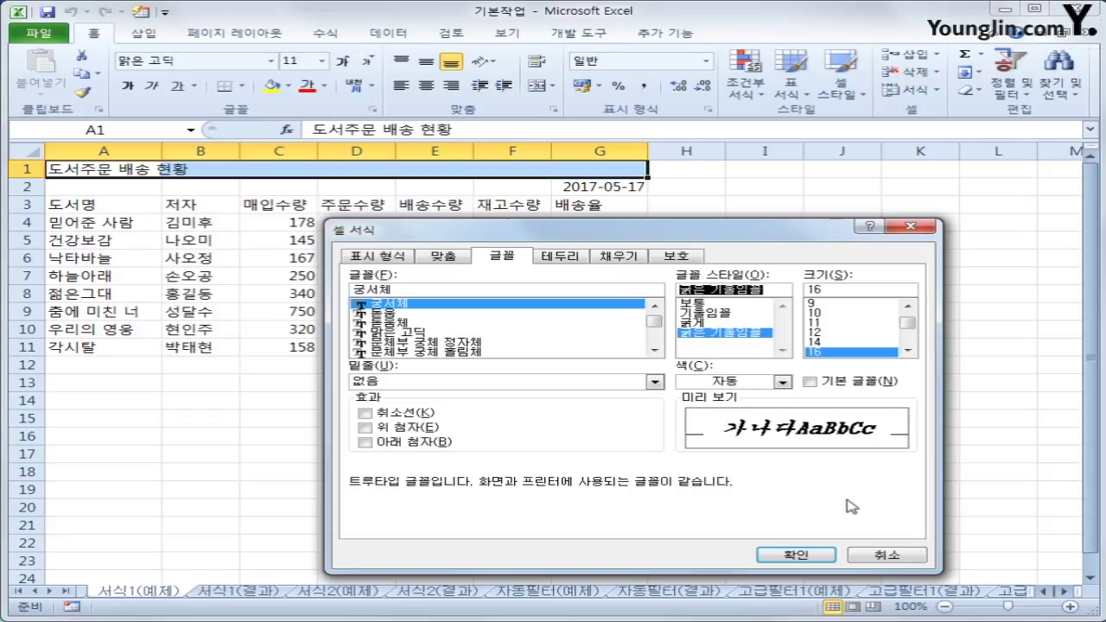
{"action": "left_click", "coordinate": [791, 554]}
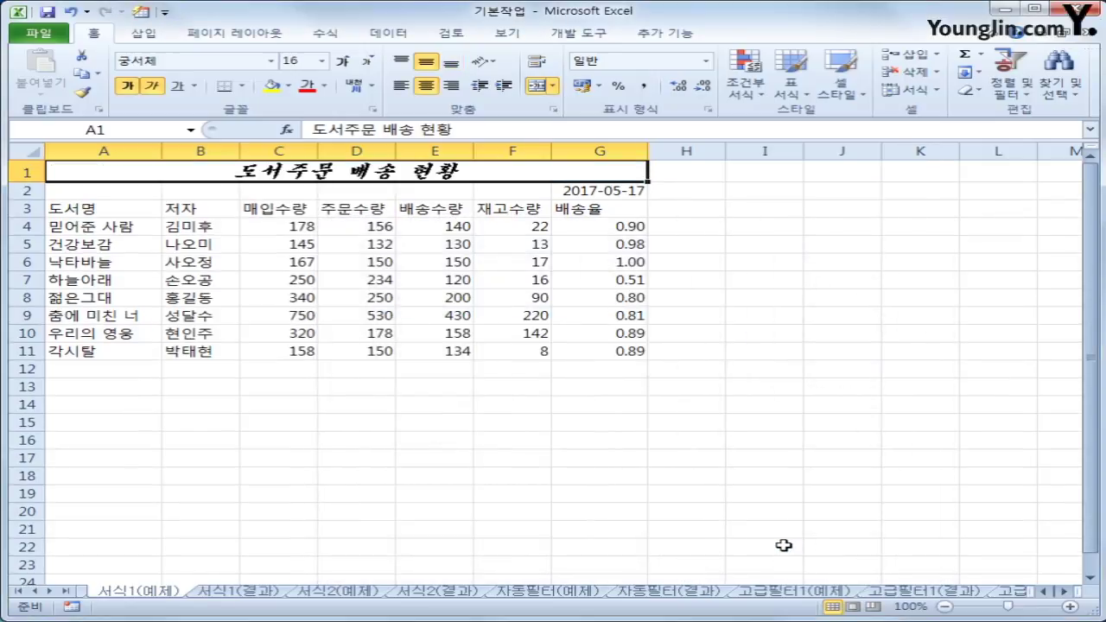
Choose the 01年 3月 14日 date format for cell G2 in its cell formatting
{"action": "left_click", "coordinate": [627, 189]}
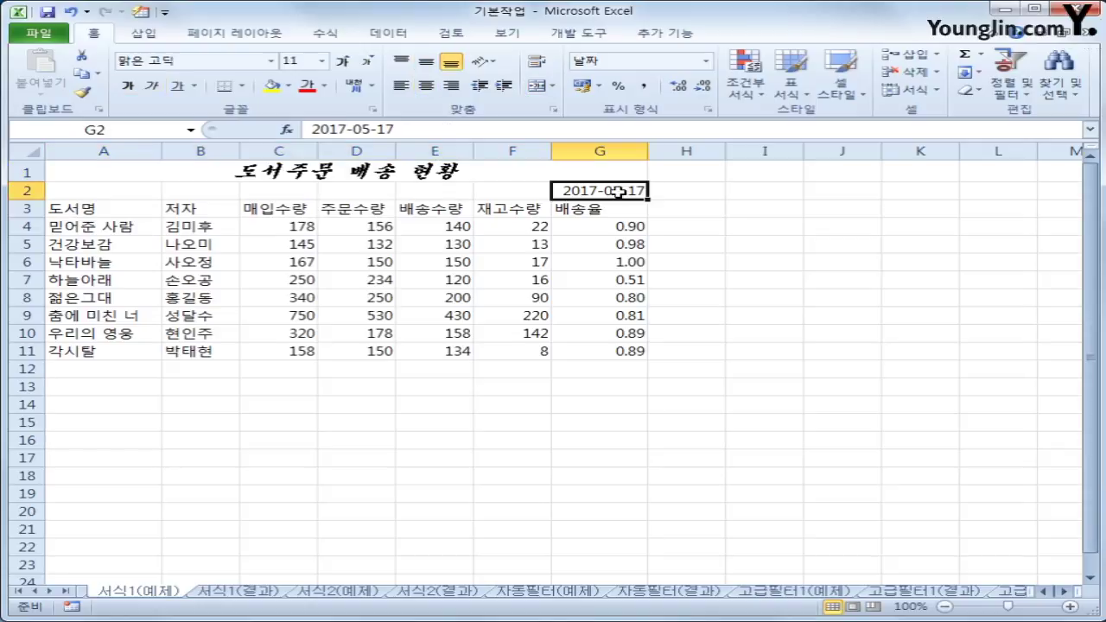
{"action": "right_click", "coordinate": [621, 192]}
{"action": "left_click", "coordinate": [670, 424]}
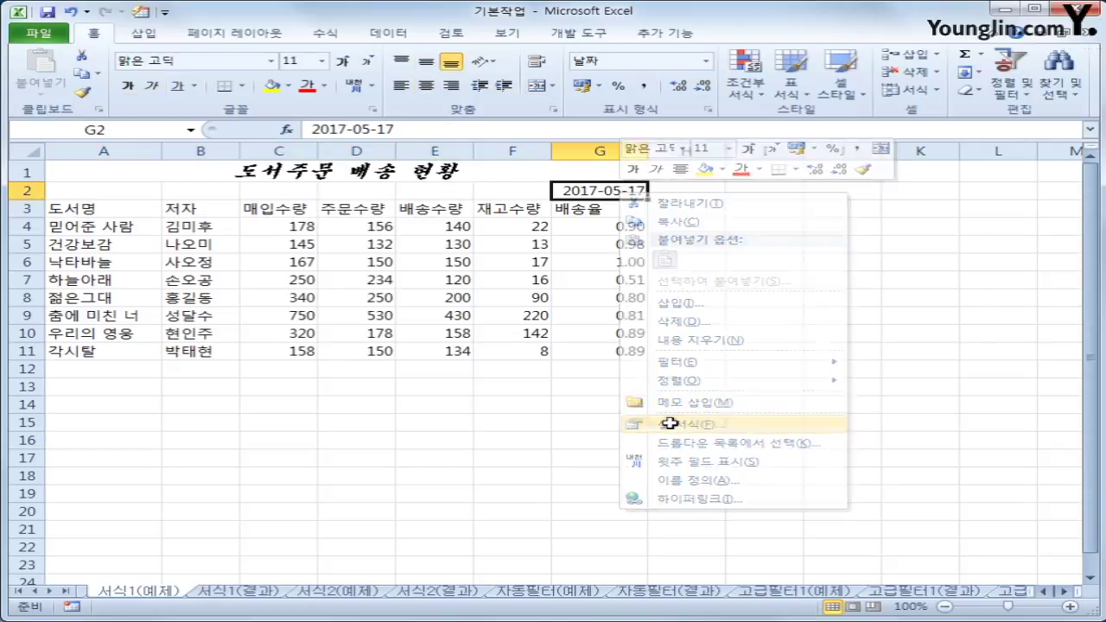
{"action": "left_click_drag", "start_coordinate": [531, 261], "coordinate": [530, 168]}
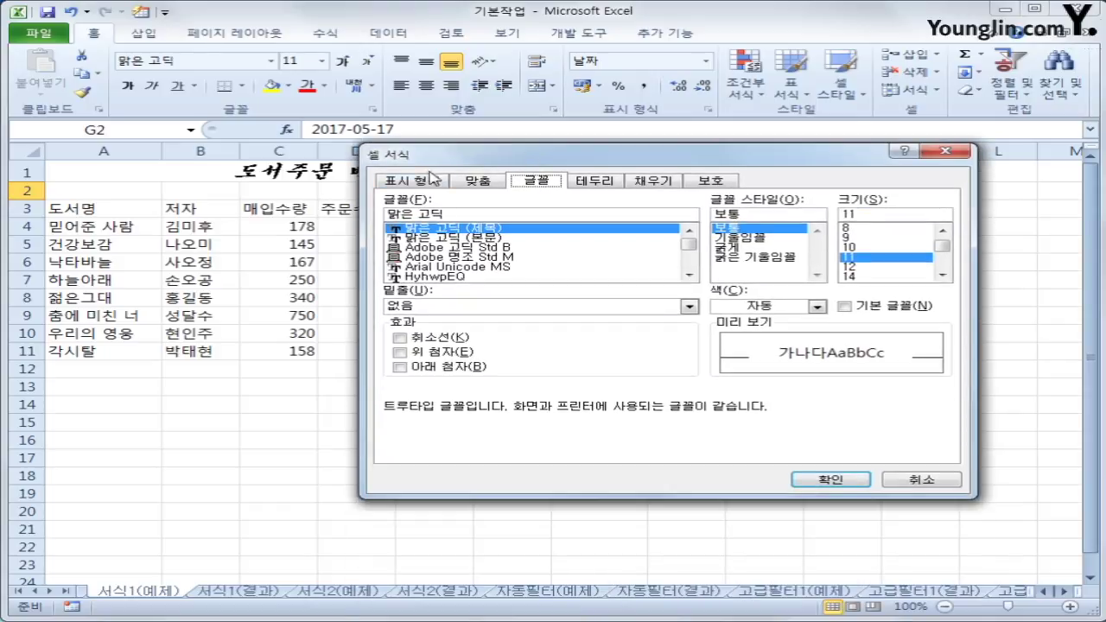
{"action": "left_click", "coordinate": [432, 180]}
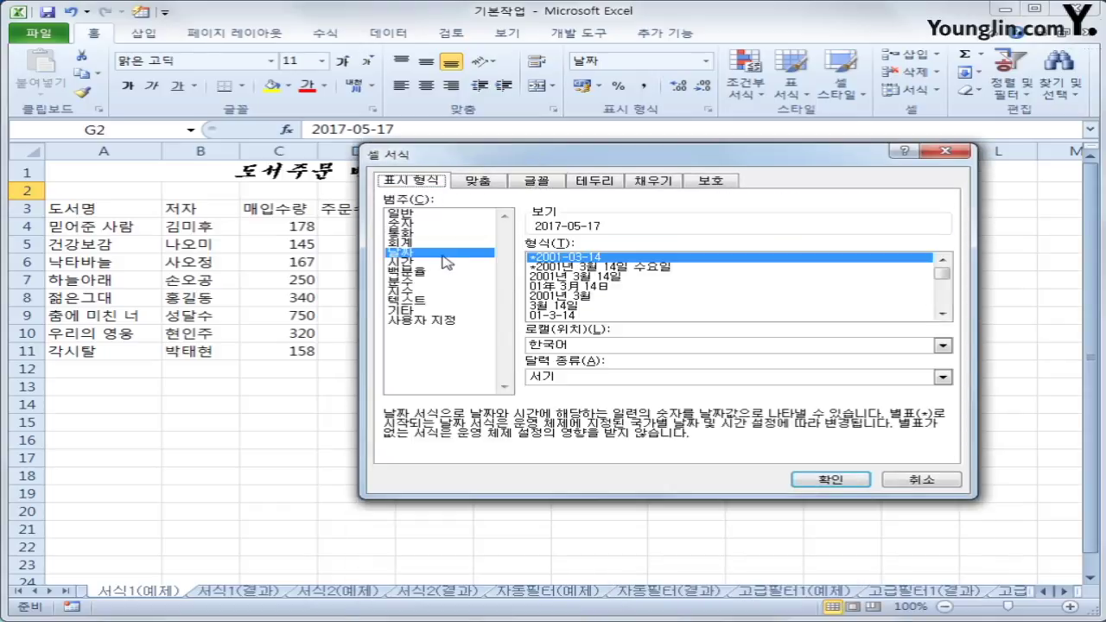
{"action": "left_click", "coordinate": [432, 321]}
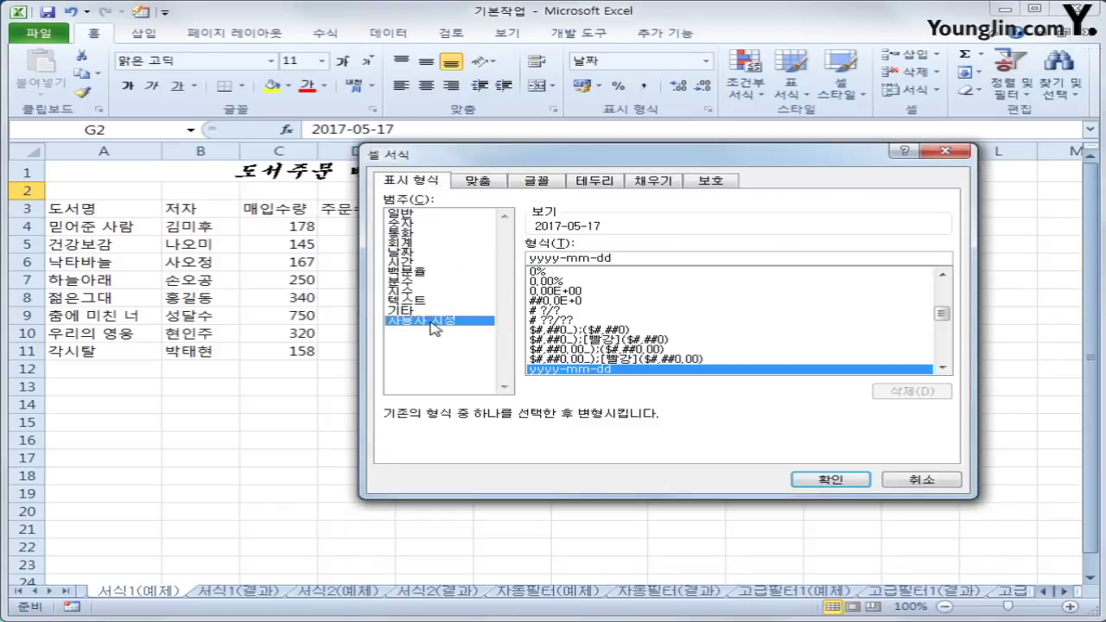
{"action": "left_click", "coordinate": [557, 259]}
{"action": "left_click_drag", "start_coordinate": [558, 259], "coordinate": [568, 261]}
{"action": "left_click", "coordinate": [409, 252]}
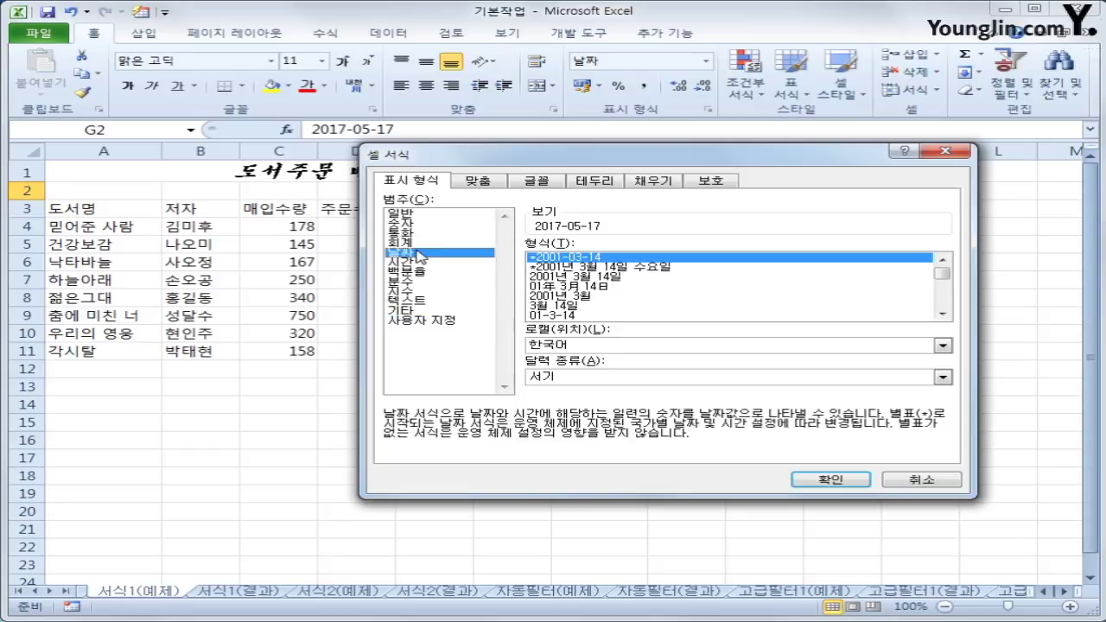
{"action": "left_click", "coordinate": [615, 286]}
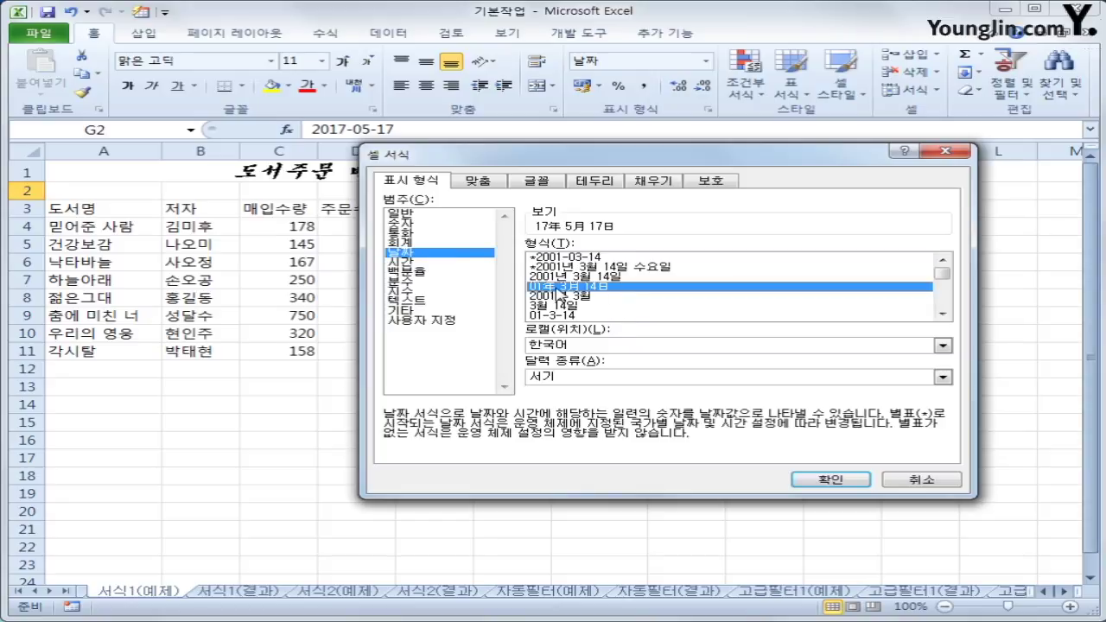
Change G2's custom number format to the four-digit year code yyyy"年" m"月" d"日";@ and apply it
{"action": "left_click", "coordinate": [451, 321]}
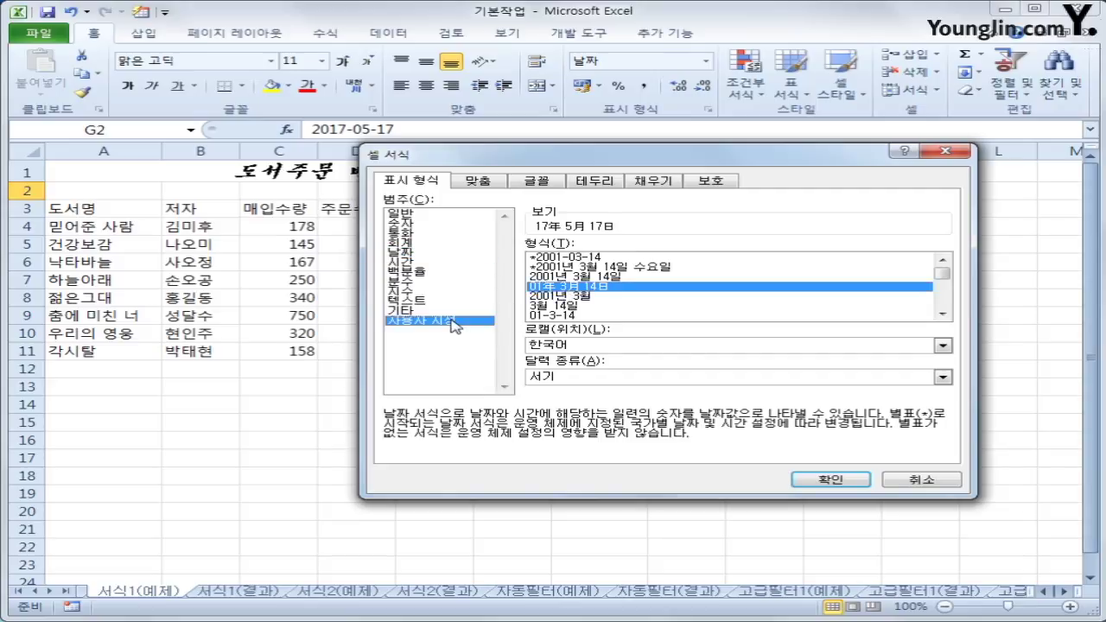
{"action": "left_click", "coordinate": [537, 258]}
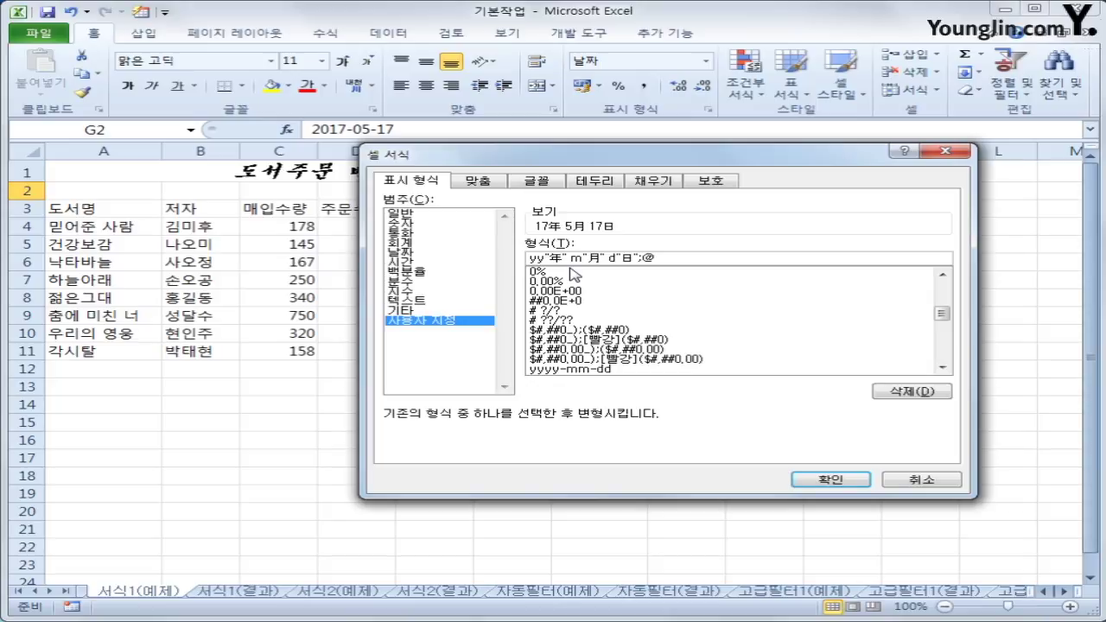
{"action": "type", "text": "yyy"}
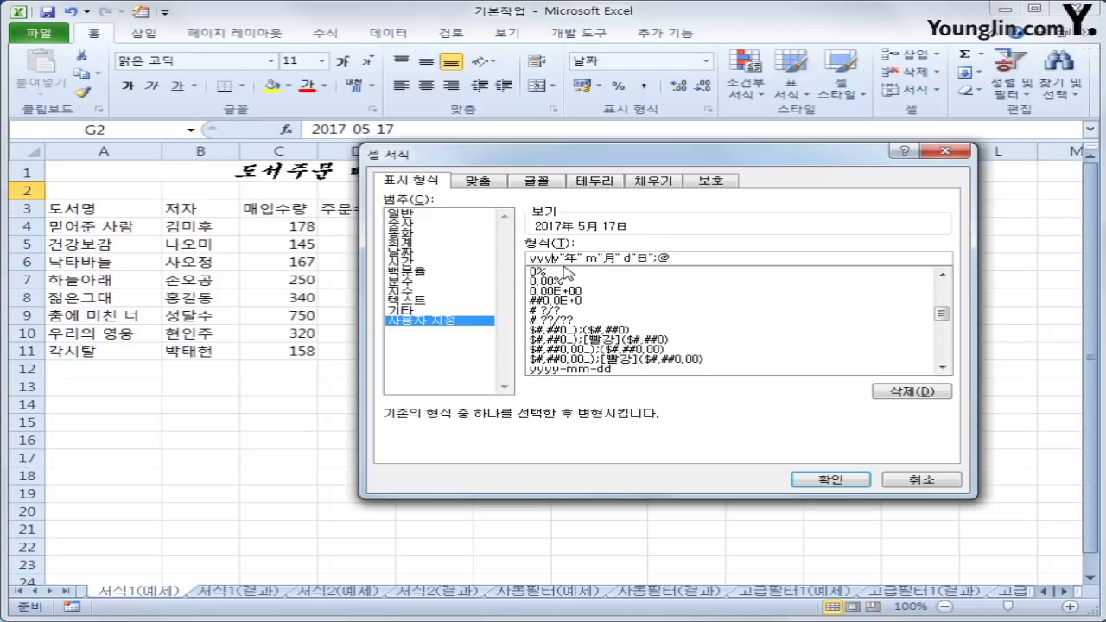
{"action": "left_click", "coordinate": [818, 479]}
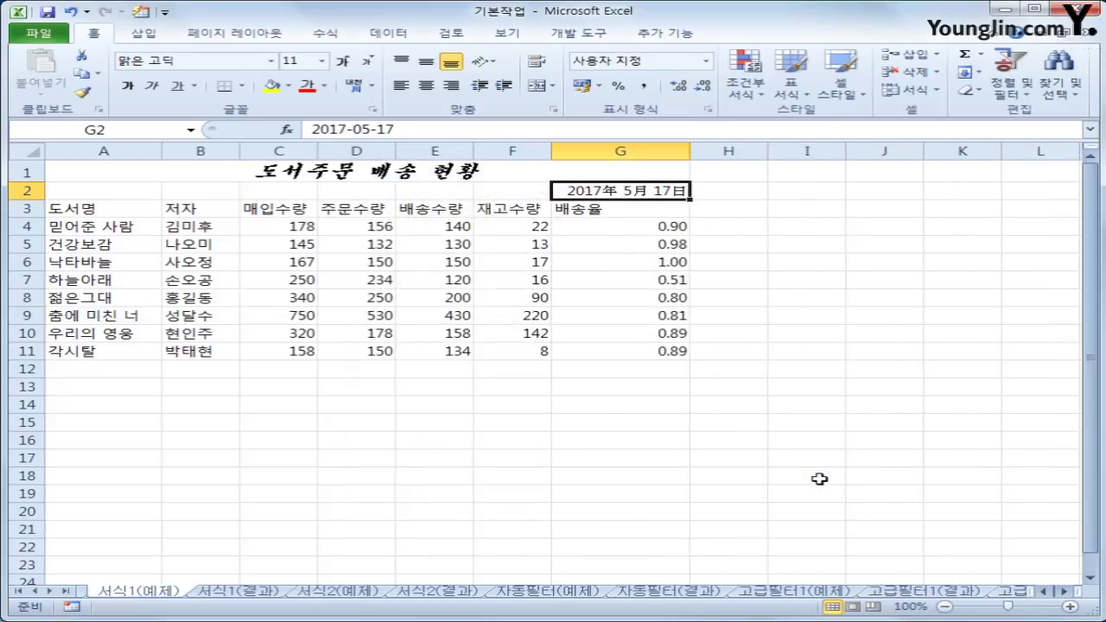
Define the name 저자 for the author range B4:B11
{"action": "left_click_drag", "start_coordinate": [202, 228], "coordinate": [190, 344]}
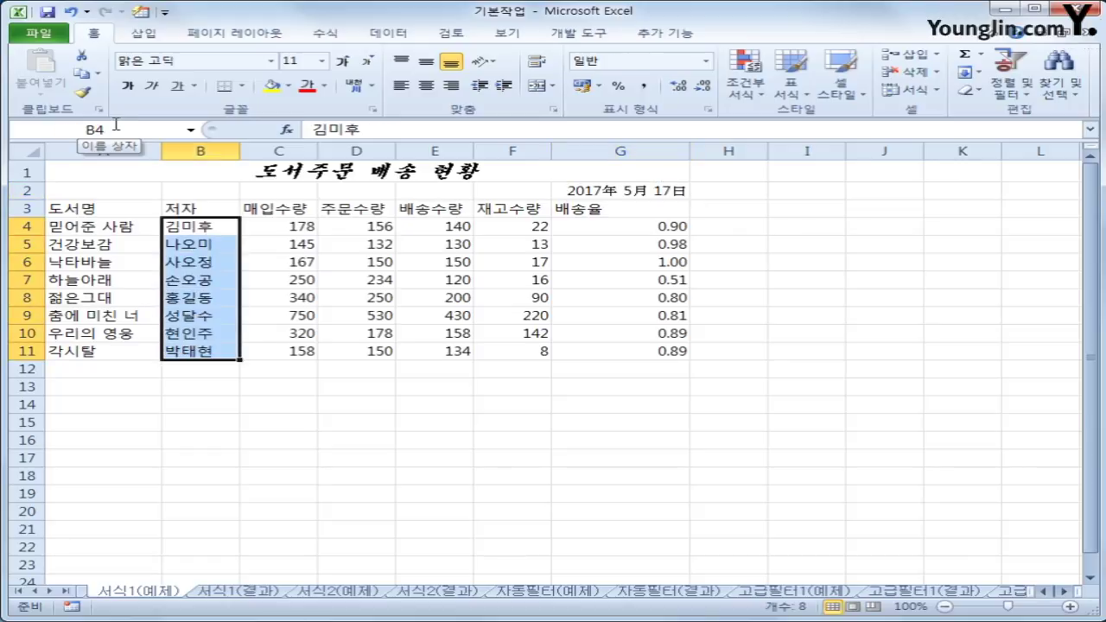
{"action": "left_click", "coordinate": [114, 127]}
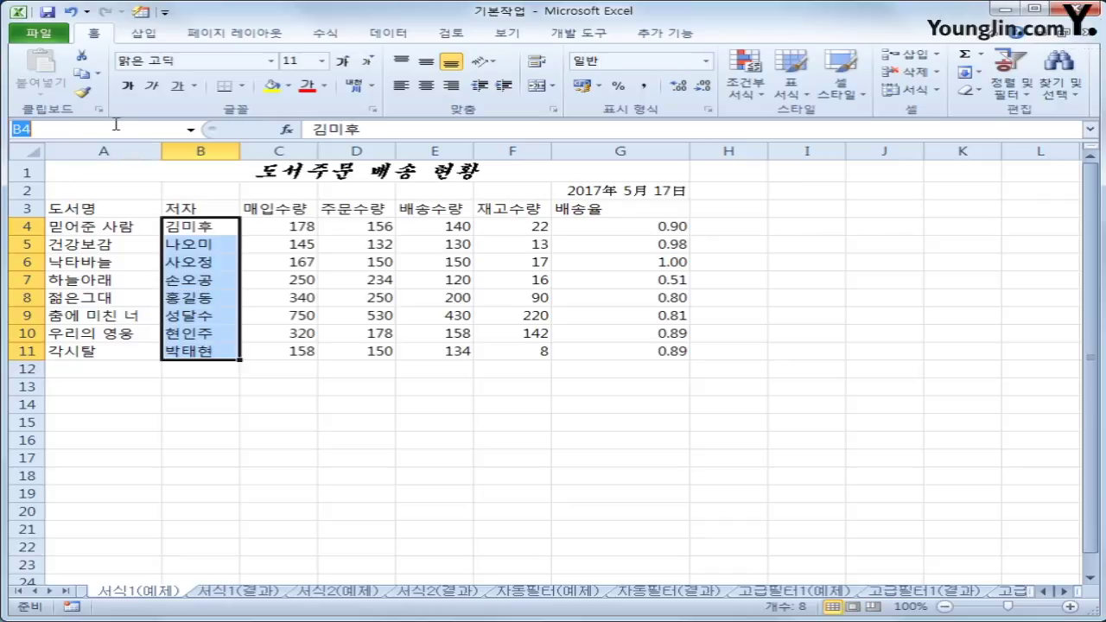
{"action": "type", "text": "저자"}
{"action": "key", "text": "Return"}
Apply the percent style to the delivery rates in G4:G11
{"action": "left_click_drag", "start_coordinate": [661, 229], "coordinate": [669, 348]}
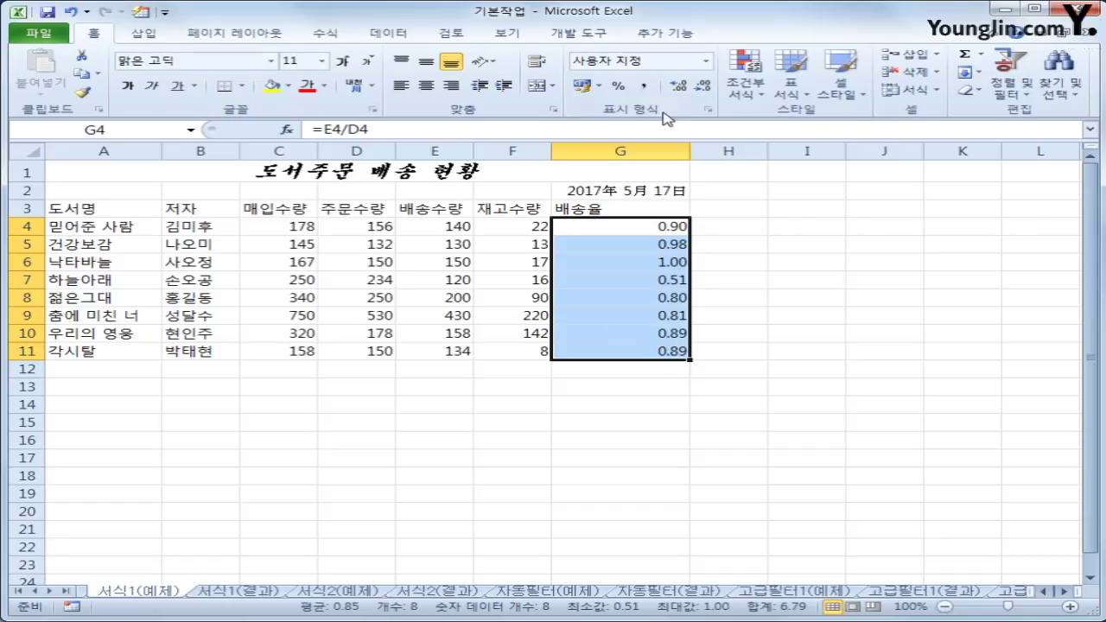
{"action": "left_click", "coordinate": [618, 89]}
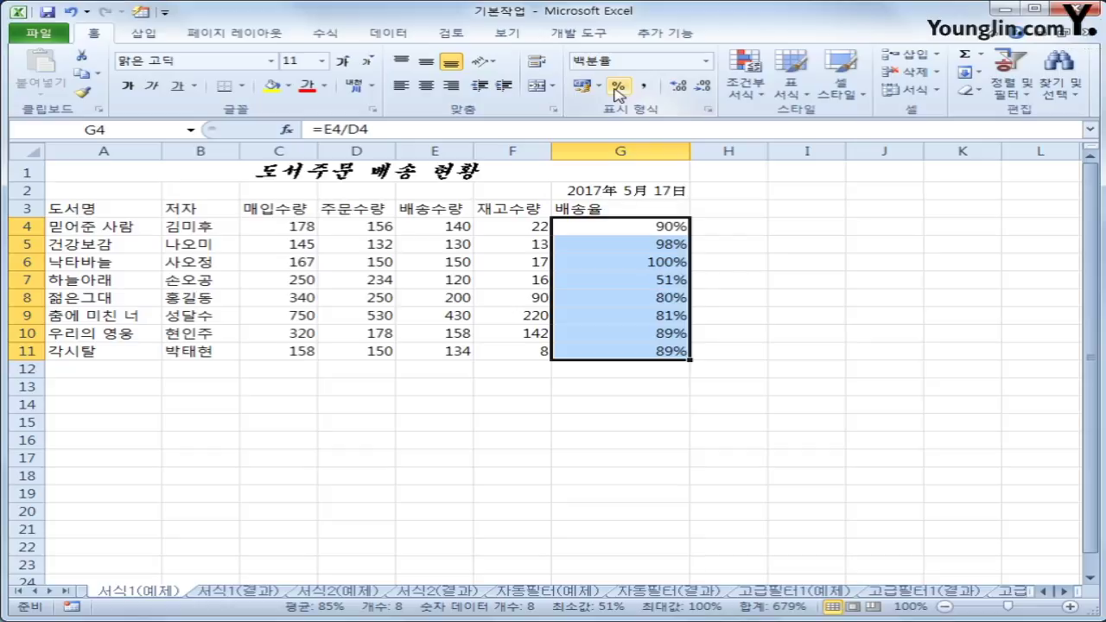
Apply the custom number format #개 to the quantity cells C4:F11
{"action": "left_click_drag", "start_coordinate": [290, 225], "coordinate": [513, 349]}
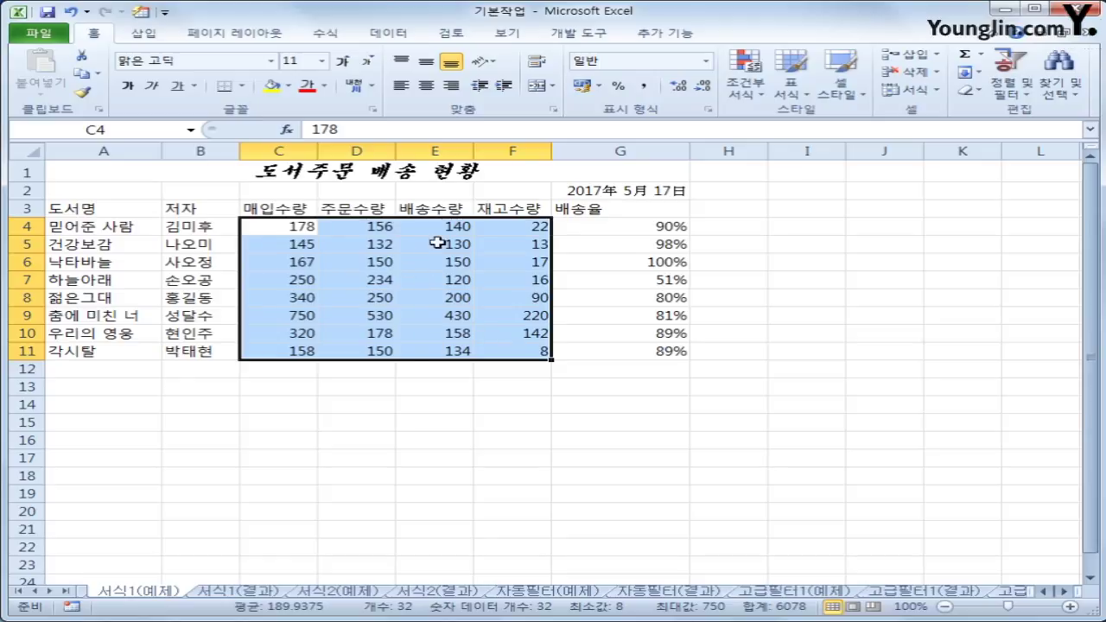
{"action": "right_click", "coordinate": [464, 247]}
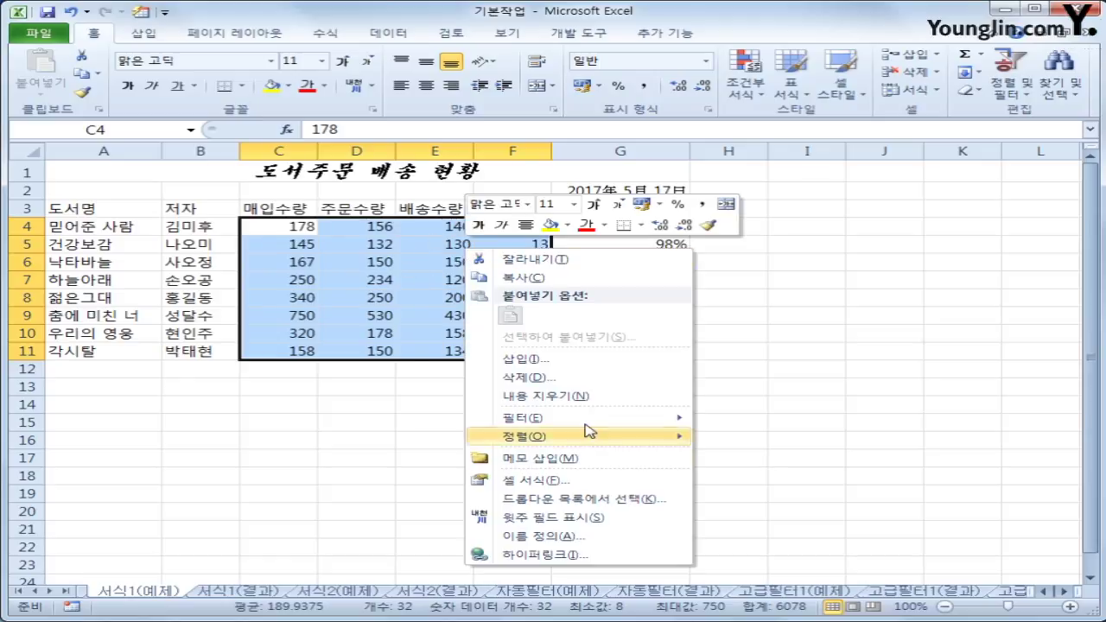
{"action": "left_click", "coordinate": [585, 488]}
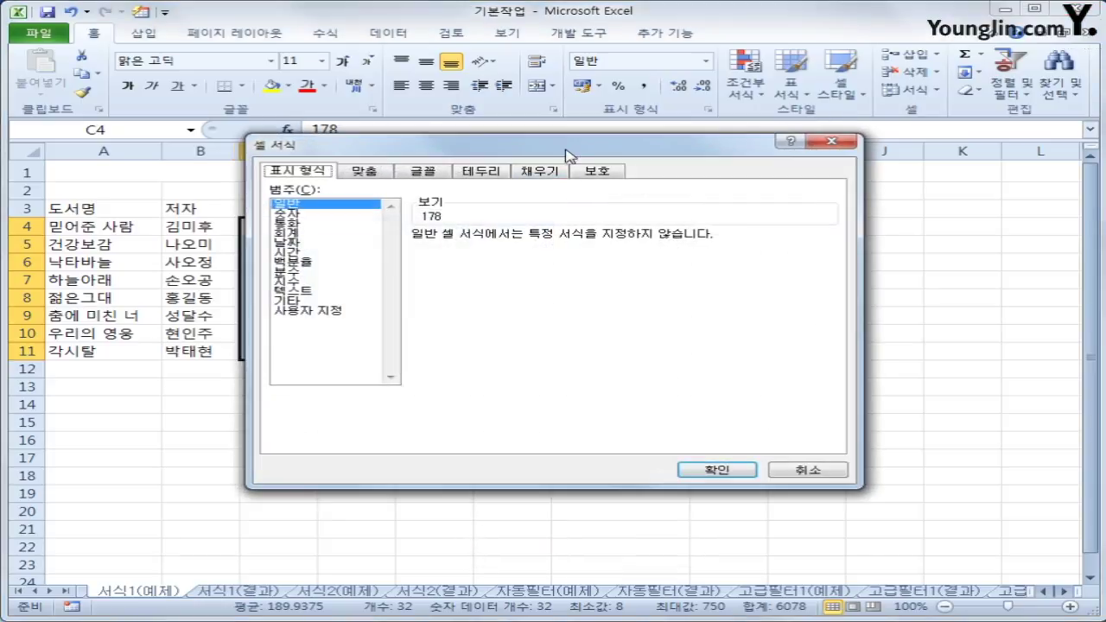
{"action": "left_click_drag", "start_coordinate": [570, 153], "coordinate": [713, 162]}
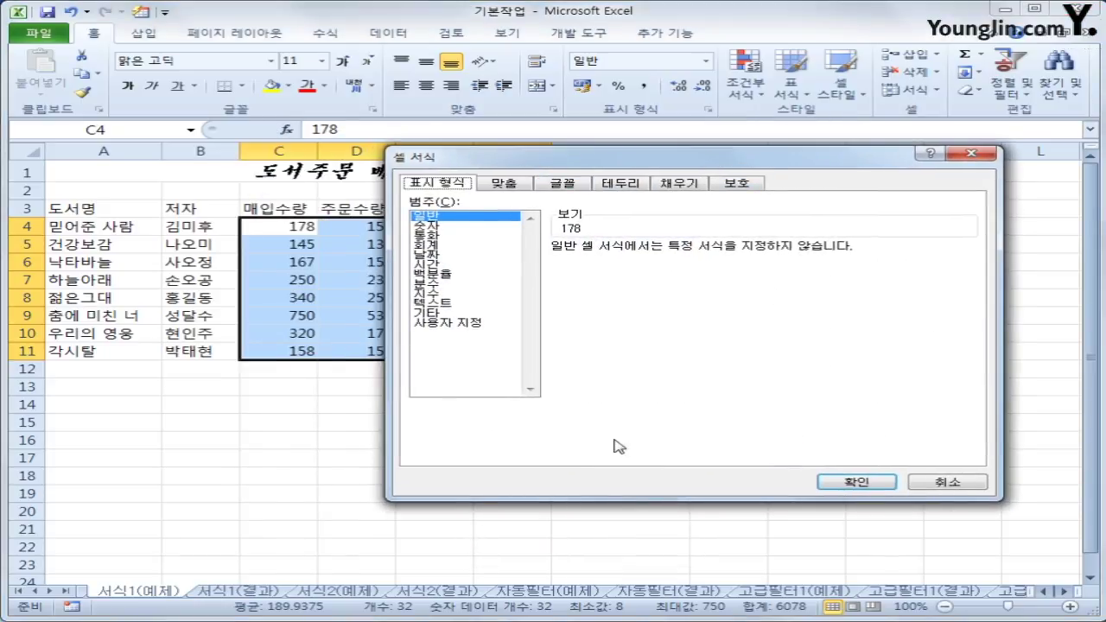
{"action": "left_click", "coordinate": [470, 326]}
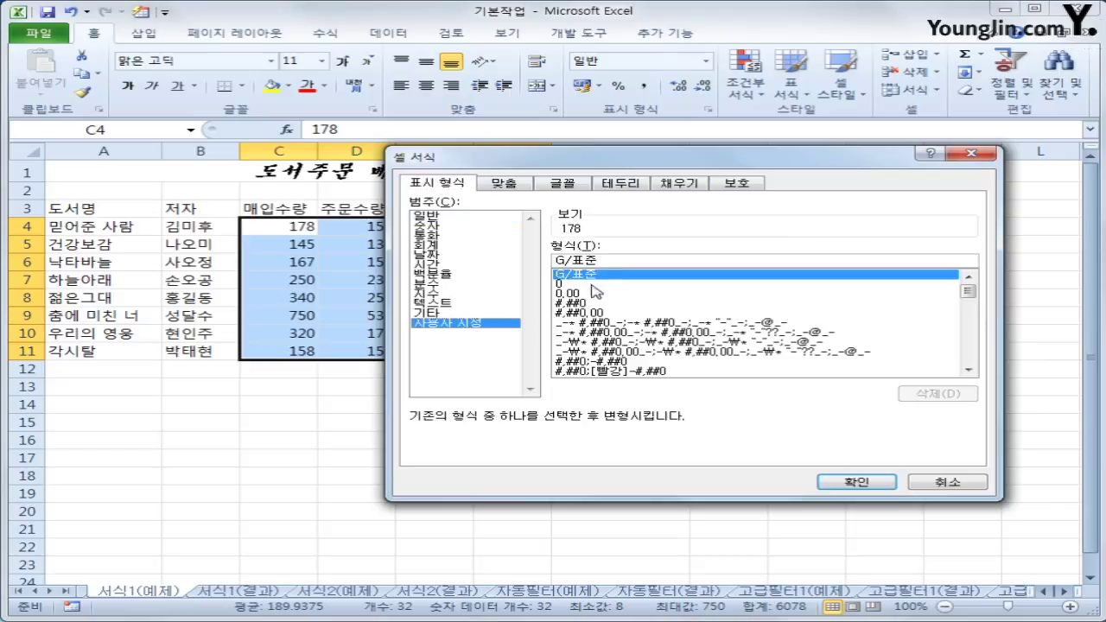
{"action": "left_click_drag", "start_coordinate": [609, 262], "coordinate": [481, 256]}
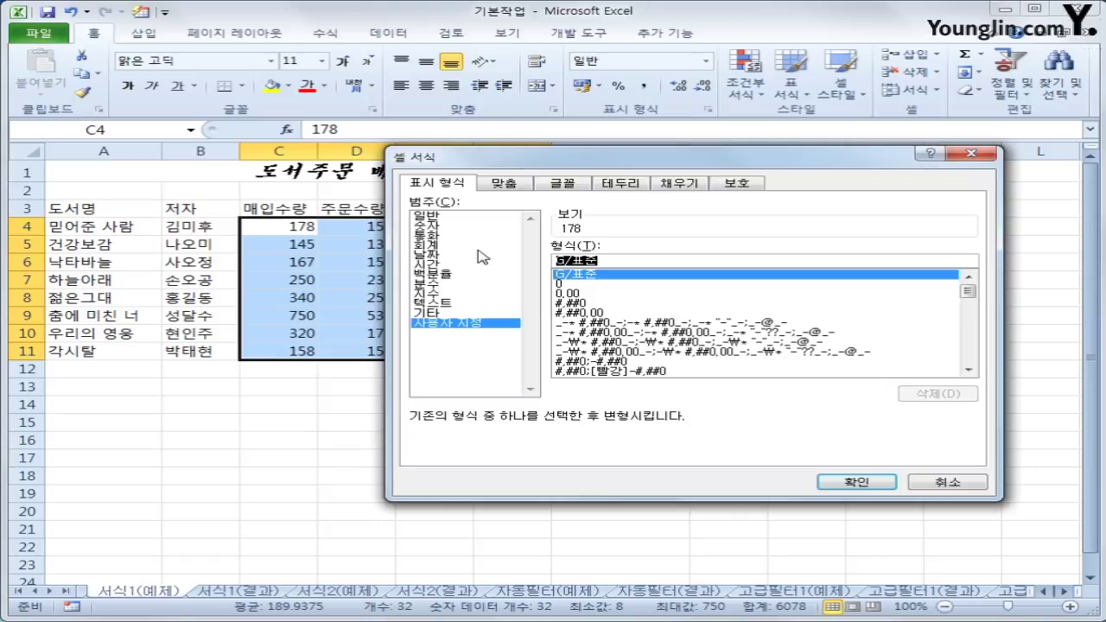
{"action": "type", "text": "#"}
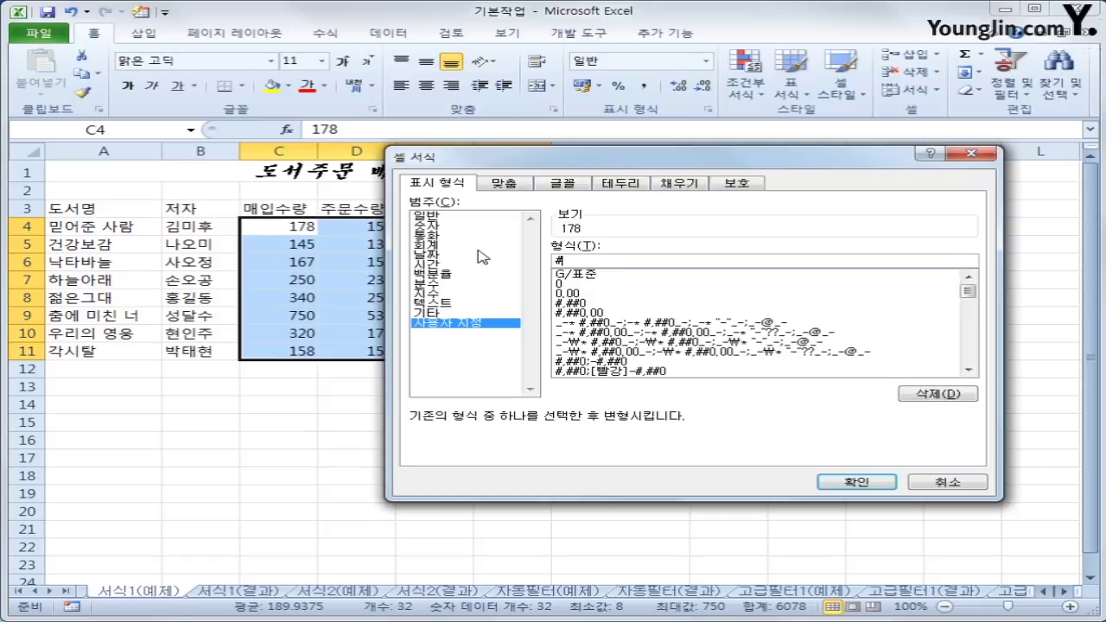
{"action": "type", "text": "개"}
{"action": "key", "text": "Return"}
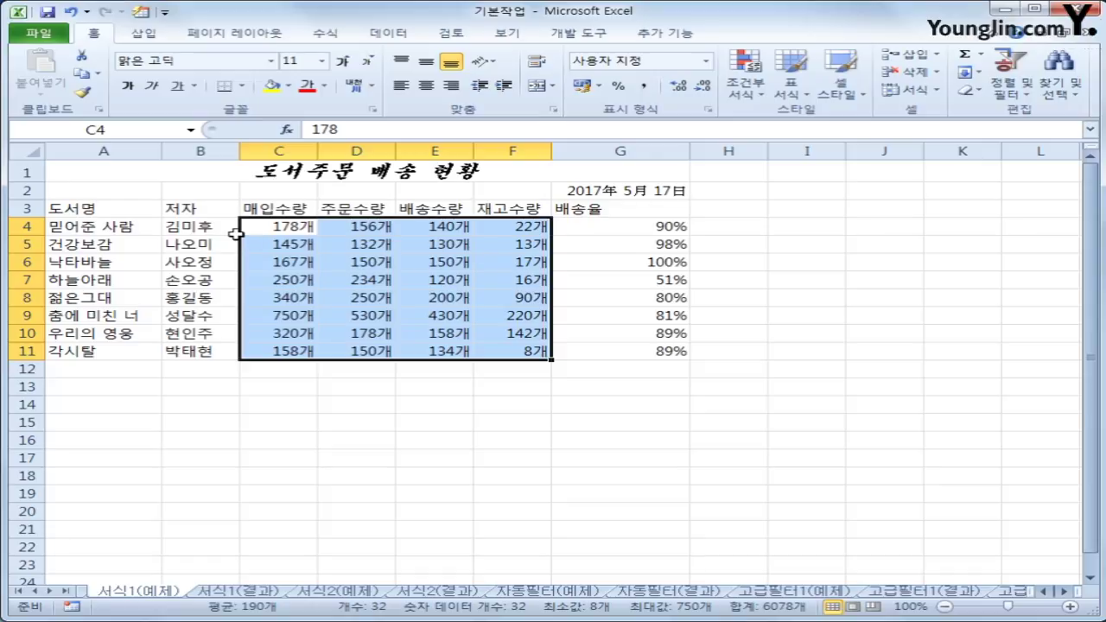
Add all borders to the table range A3:G11
{"action": "left_click_drag", "start_coordinate": [103, 216], "coordinate": [635, 348]}
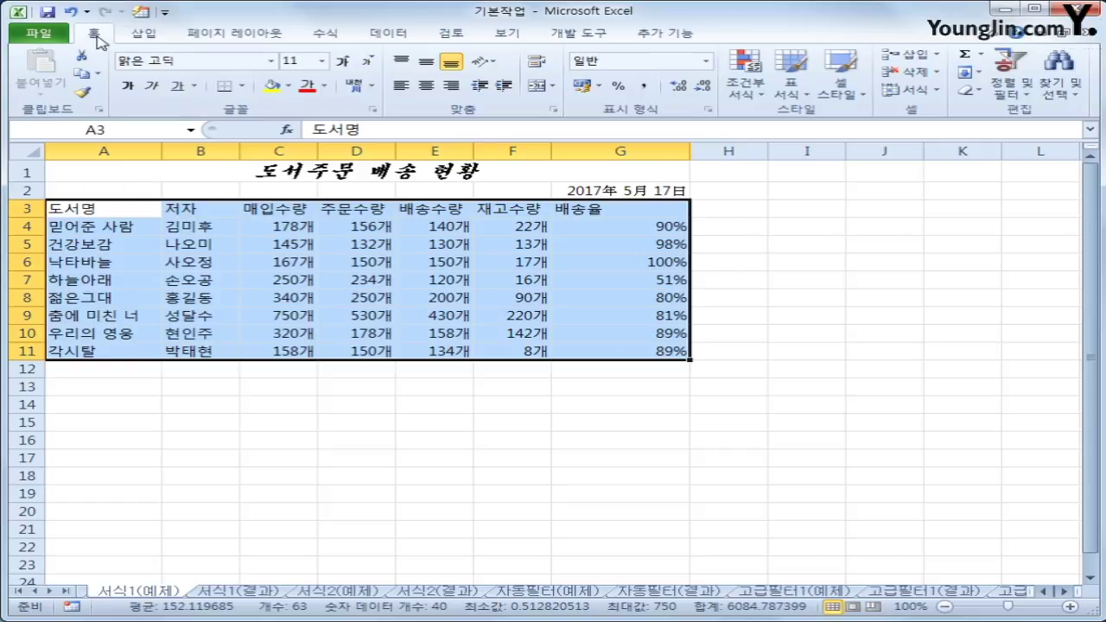
{"action": "left_click", "coordinate": [242, 85]}
{"action": "left_click", "coordinate": [276, 221]}
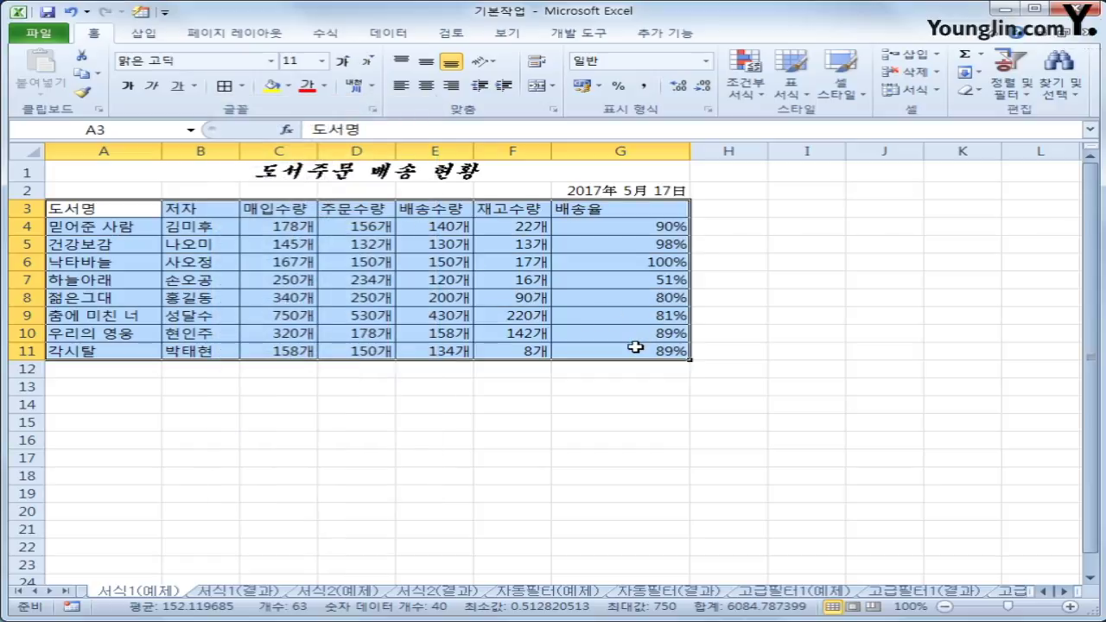
{"action": "left_click", "coordinate": [636, 347]}
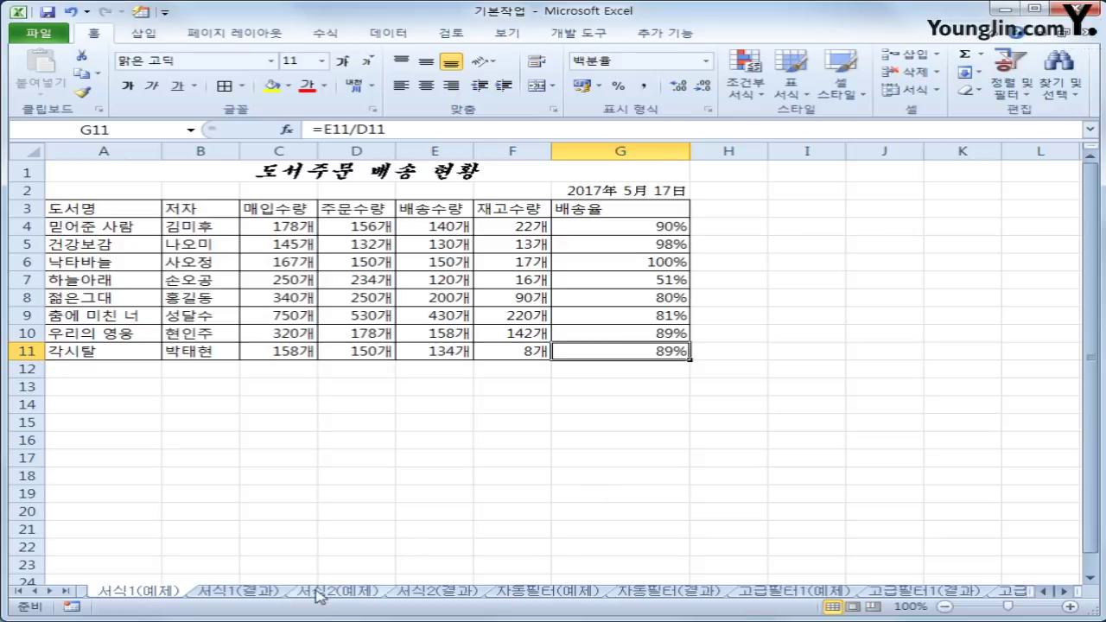
Compare the formatted 서식1(예제) sheet with the 서식1(결과) result sheet
{"action": "left_click", "coordinate": [229, 593]}
{"action": "left_click", "coordinate": [149, 595]}
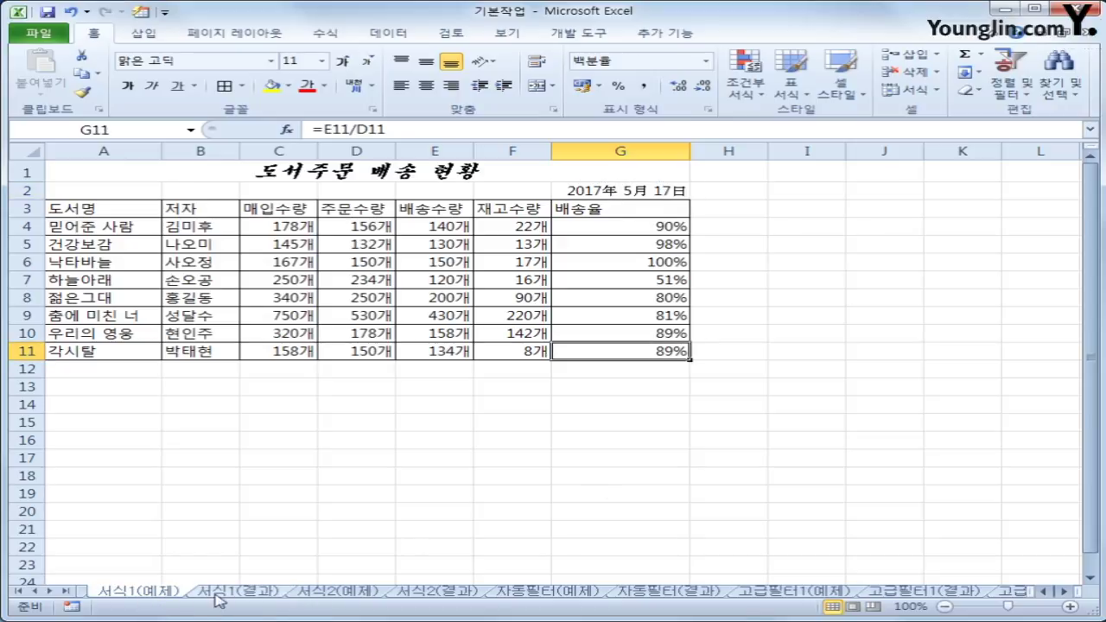
{"action": "left_click", "coordinate": [220, 595]}
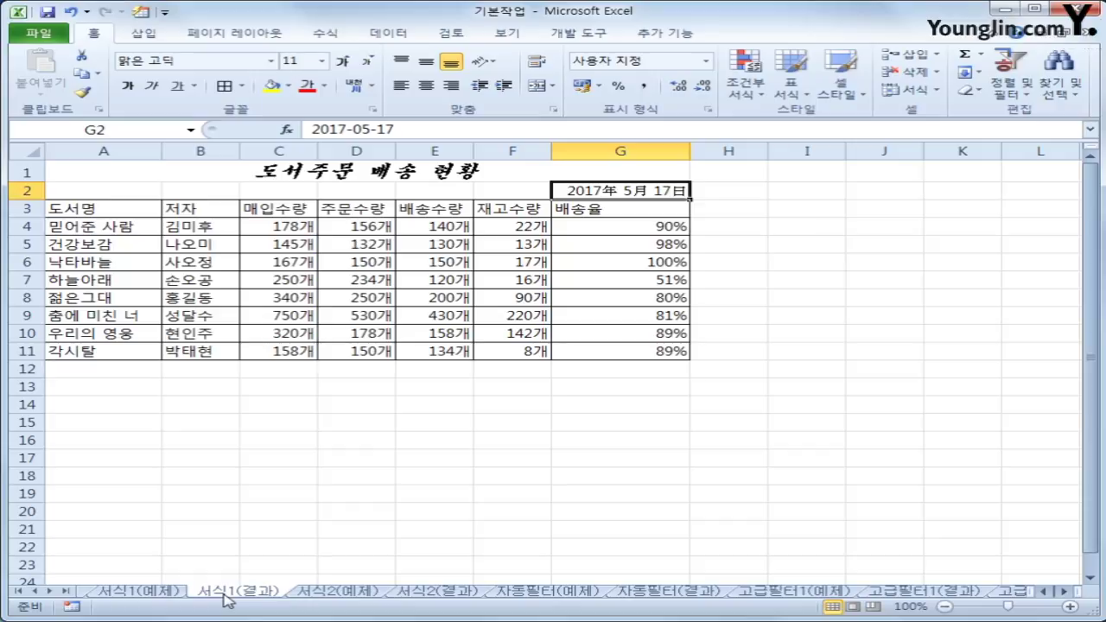
On the 서식2(예제) sheet, merge and center the title across B1:J1
{"action": "left_click", "coordinate": [329, 593]}
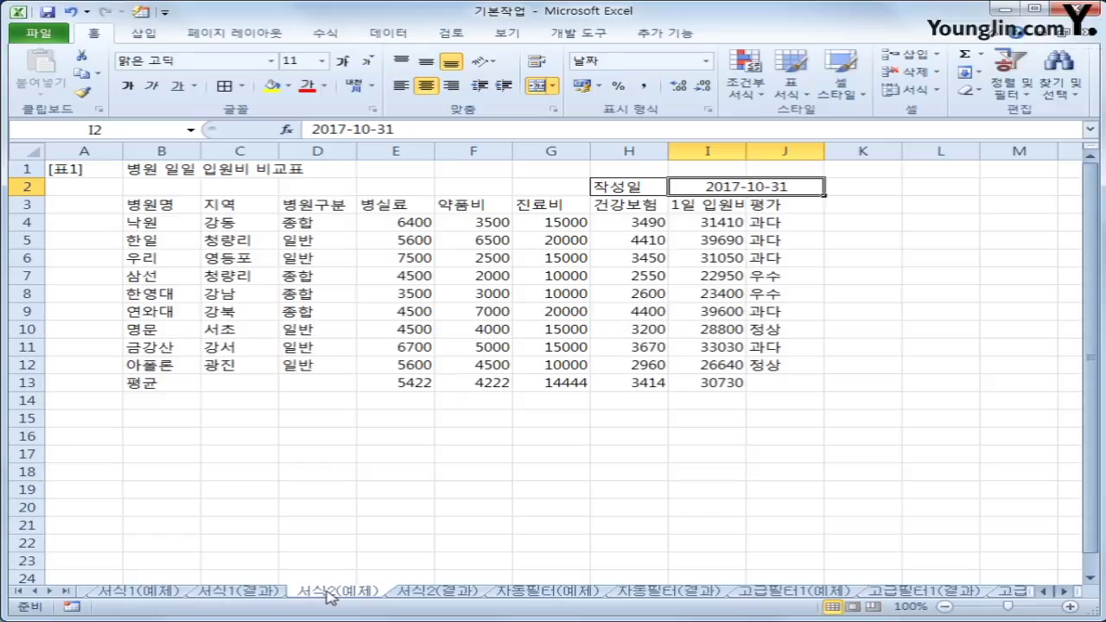
{"action": "left_click_drag", "start_coordinate": [149, 168], "coordinate": [780, 161]}
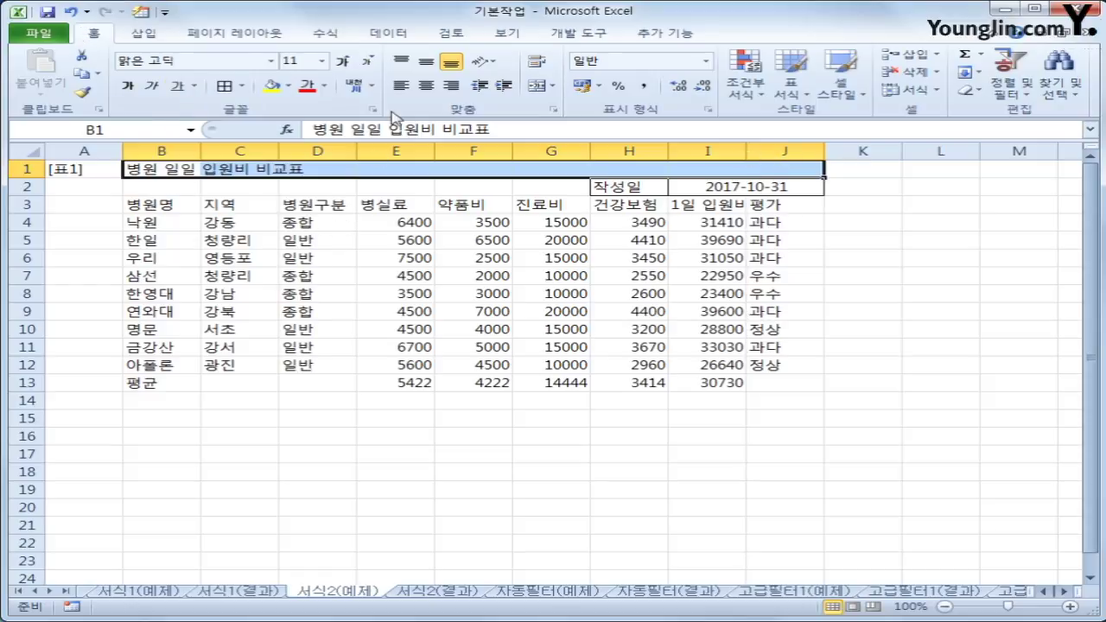
{"action": "left_click", "coordinate": [536, 87]}
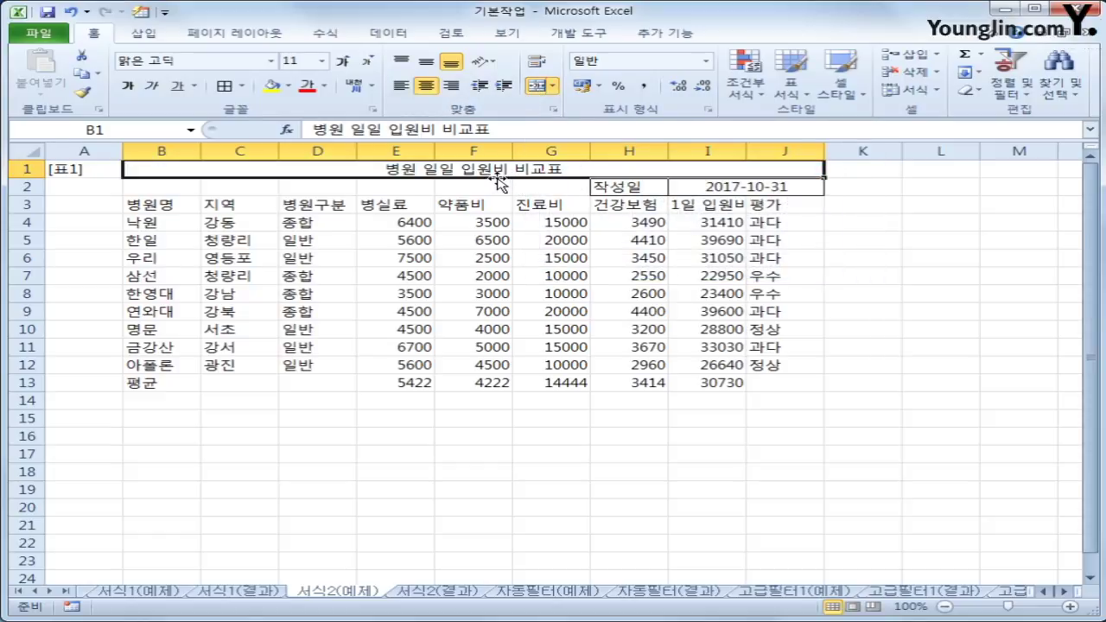
Format the merged title in B1 with the 돋움 font at size 16 in bold
{"action": "left_click", "coordinate": [272, 61]}
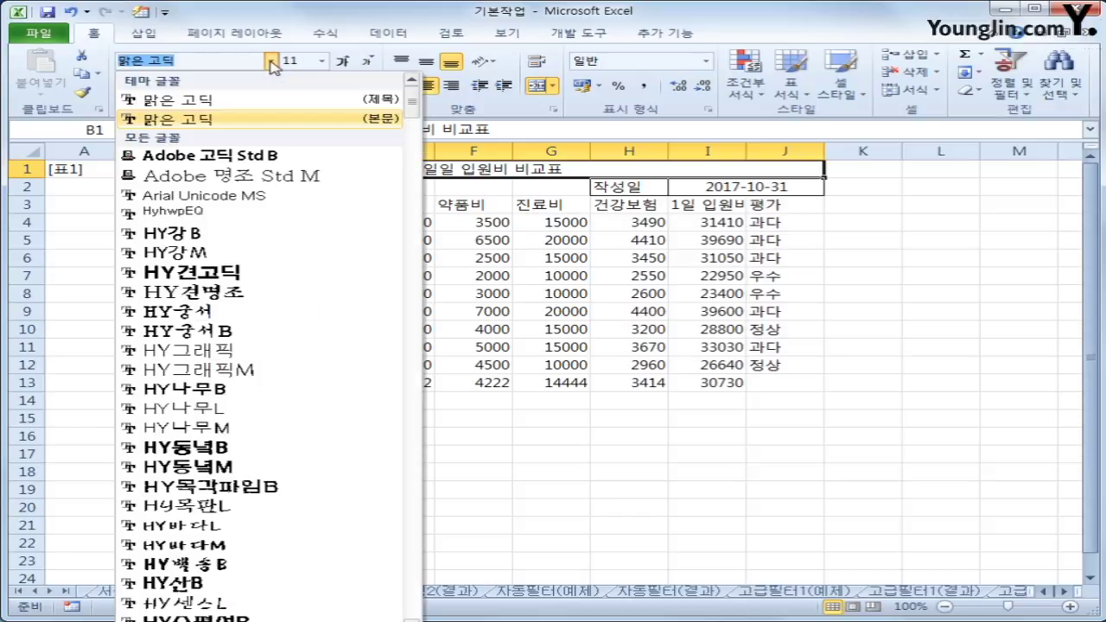
{"action": "left_click_drag", "start_coordinate": [411, 106], "coordinate": [400, 149]}
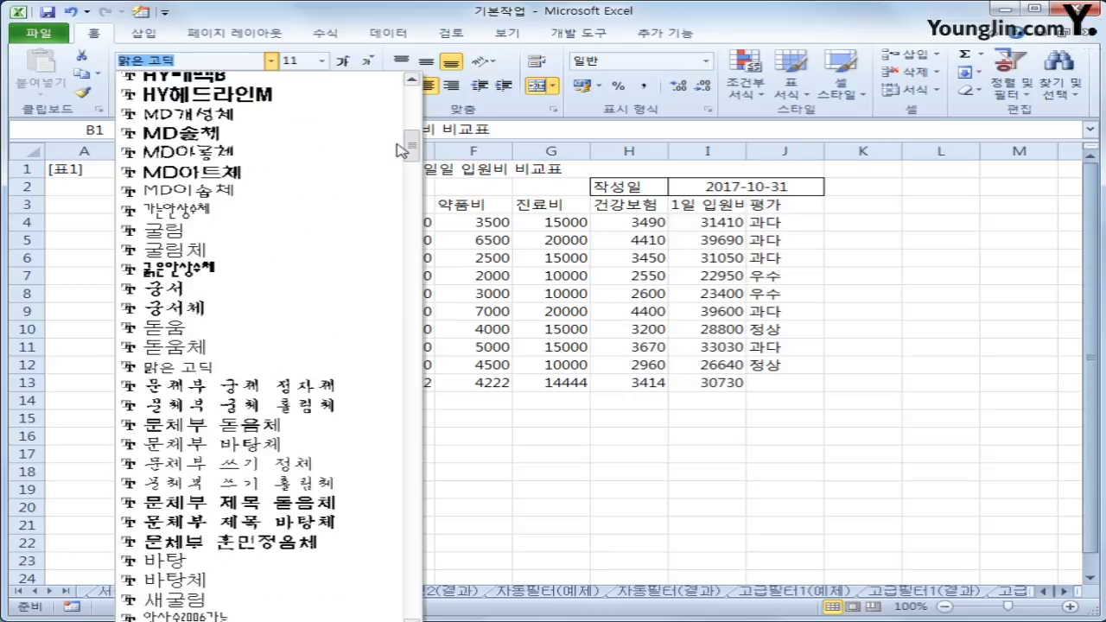
{"action": "left_click", "coordinate": [292, 328]}
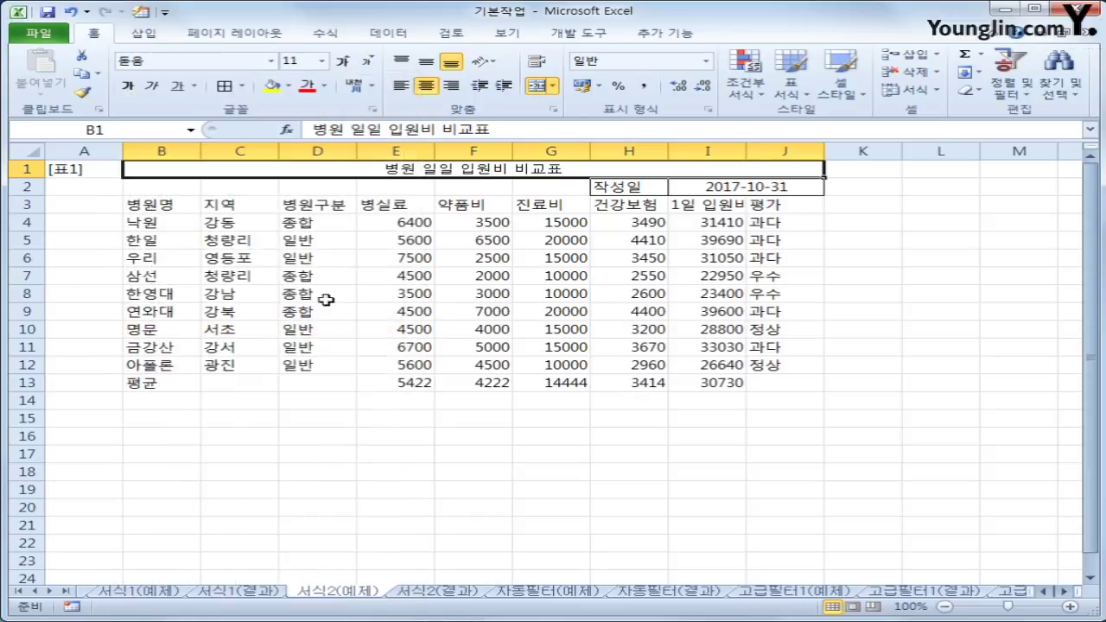
{"action": "left_click", "coordinate": [322, 61]}
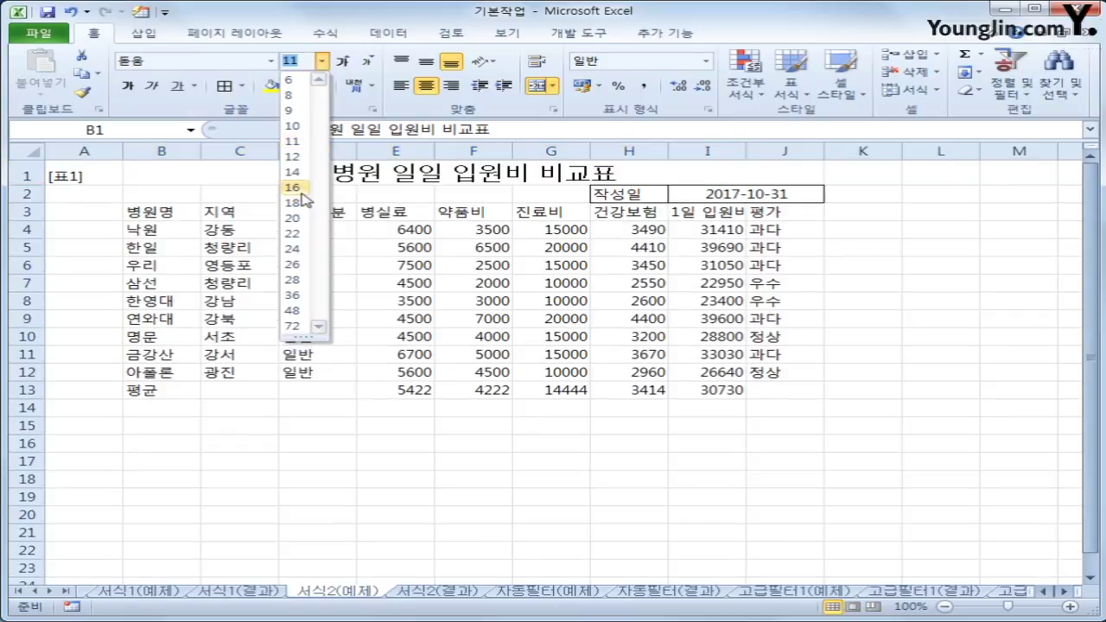
{"action": "left_click", "coordinate": [296, 187]}
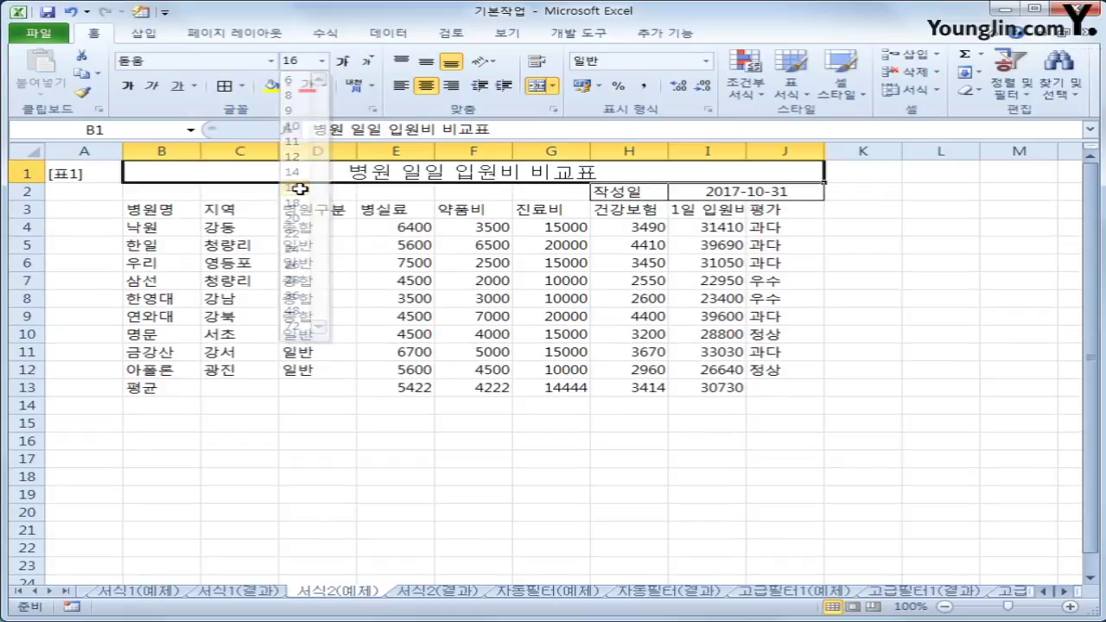
{"action": "left_click", "coordinate": [130, 87]}
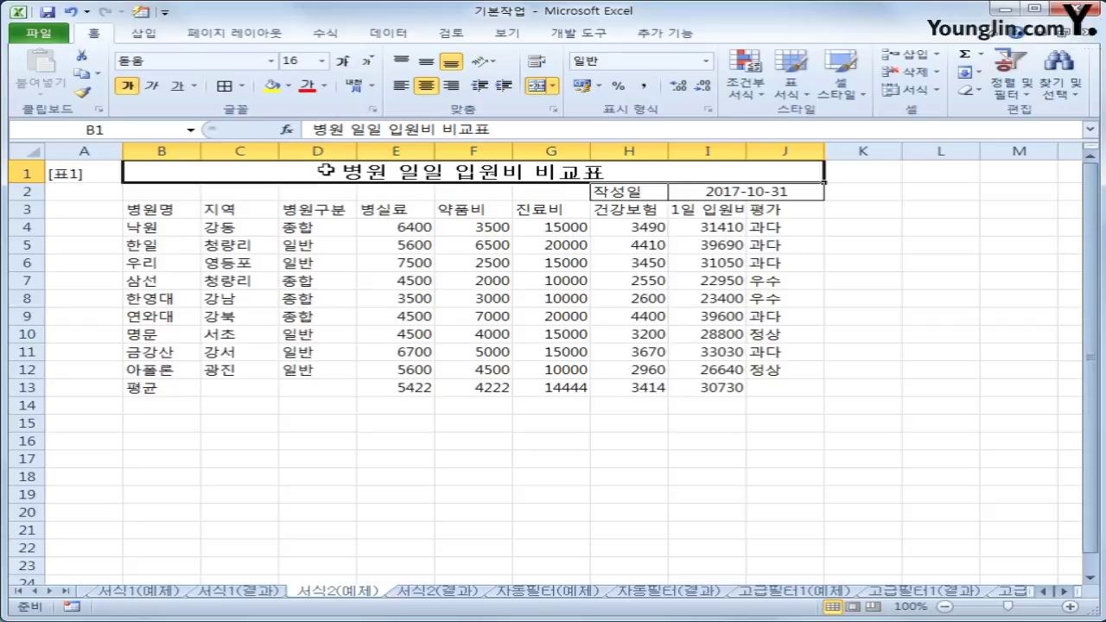
Insert the special character ▣ in front of the title text in B1
{"action": "double_click", "coordinate": [325, 169]}
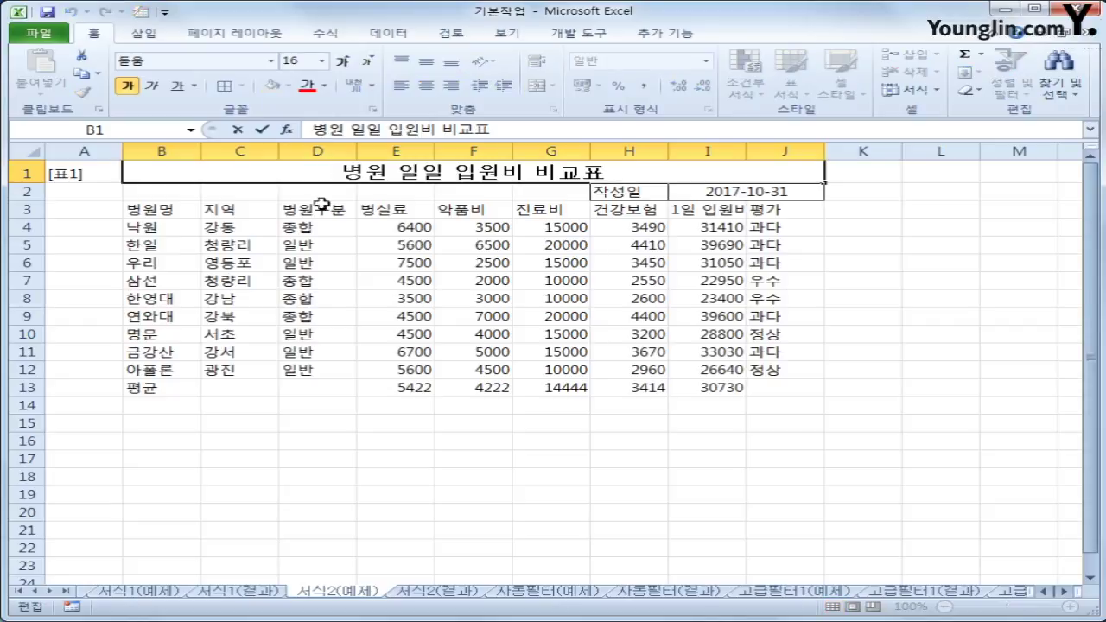
{"action": "type", "text": "ㅁ"}
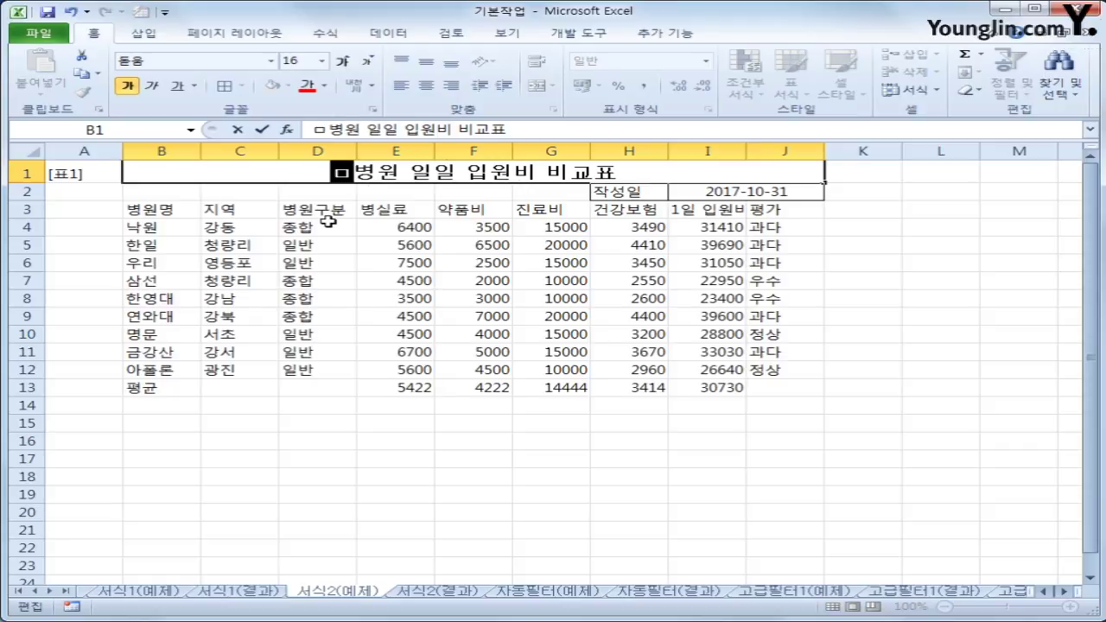
{"action": "key", "text": "Hangul_Hanja"}
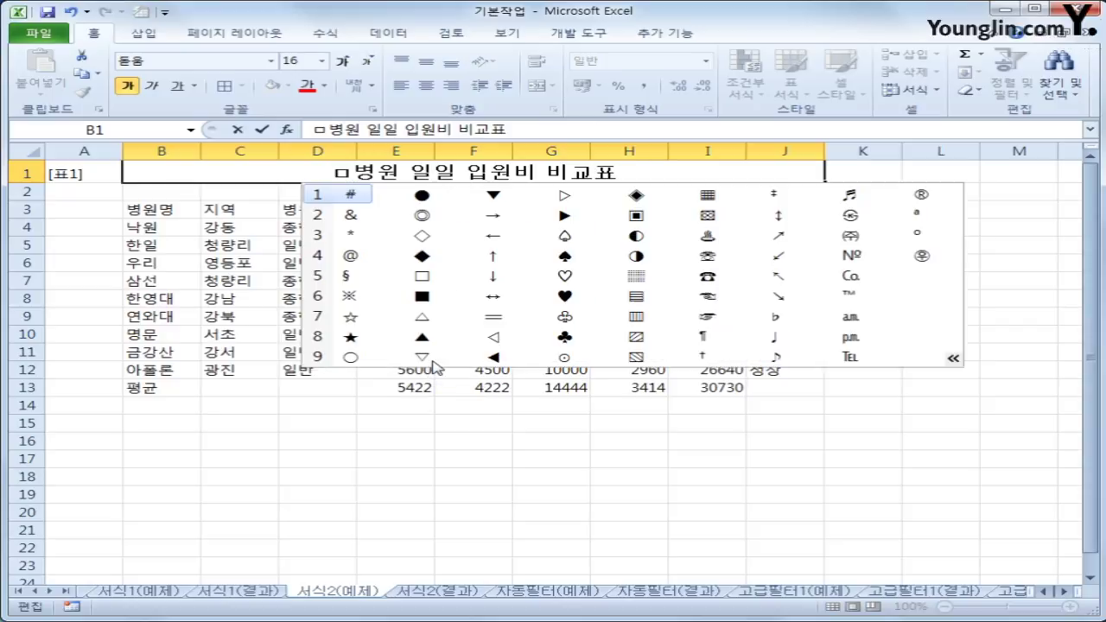
{"action": "left_click", "coordinate": [432, 359]}
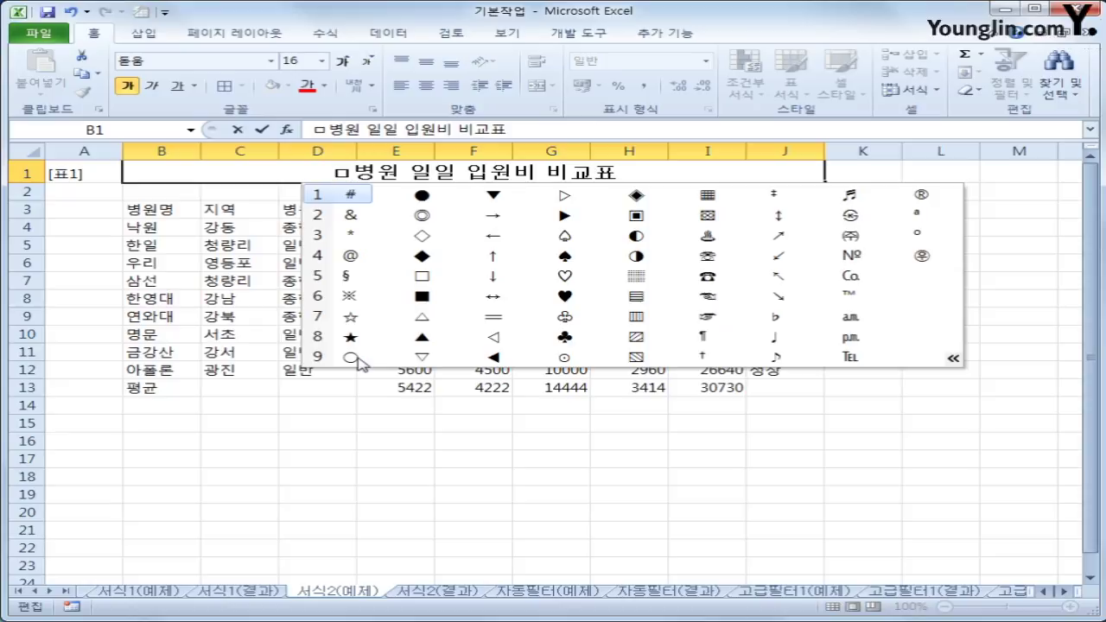
{"action": "left_click", "coordinate": [636, 215]}
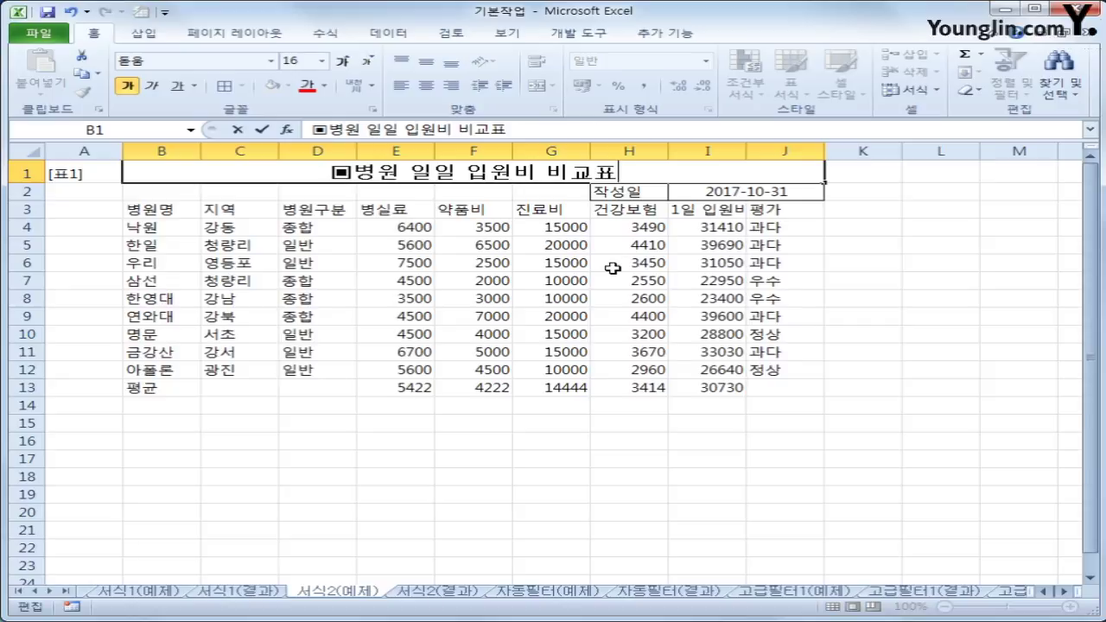
Add the special character ▣ at the end of the B1 title and commit the cell
{"action": "type", "text": "ㅁ"}
{"action": "key", "text": "Hangul_Hanja"}
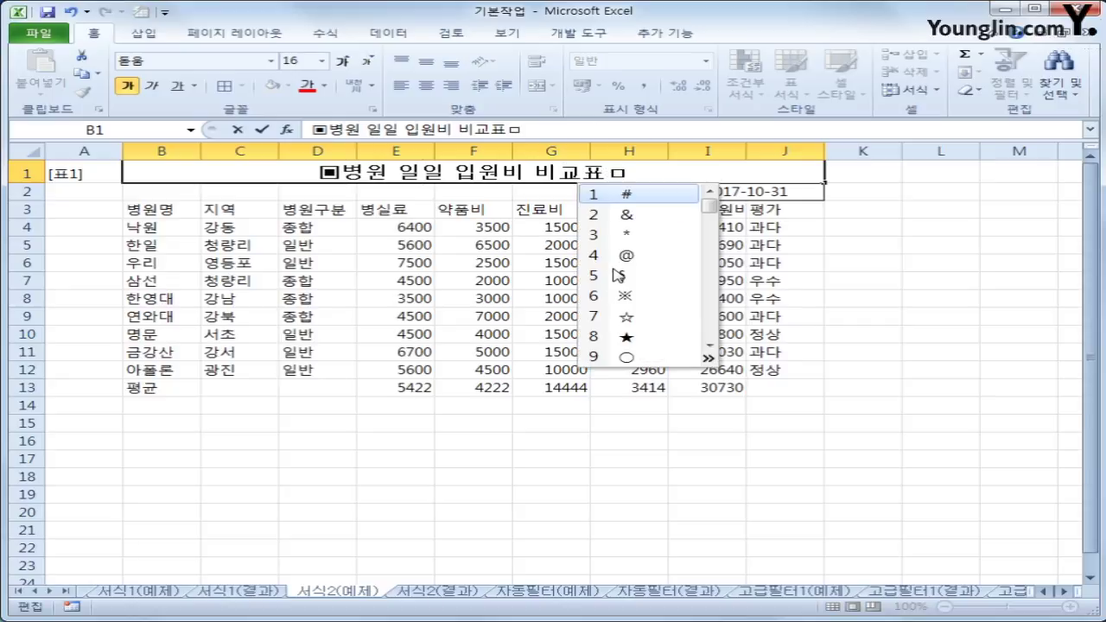
{"action": "left_click", "coordinate": [707, 359]}
{"action": "left_click", "coordinate": [914, 223]}
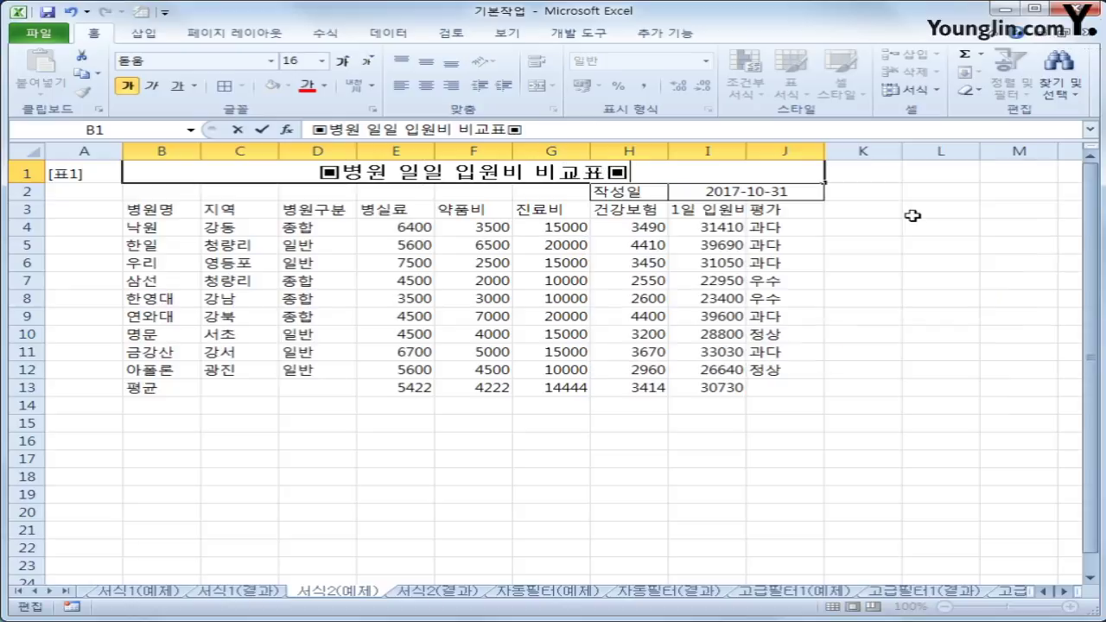
{"action": "left_click", "coordinate": [837, 456]}
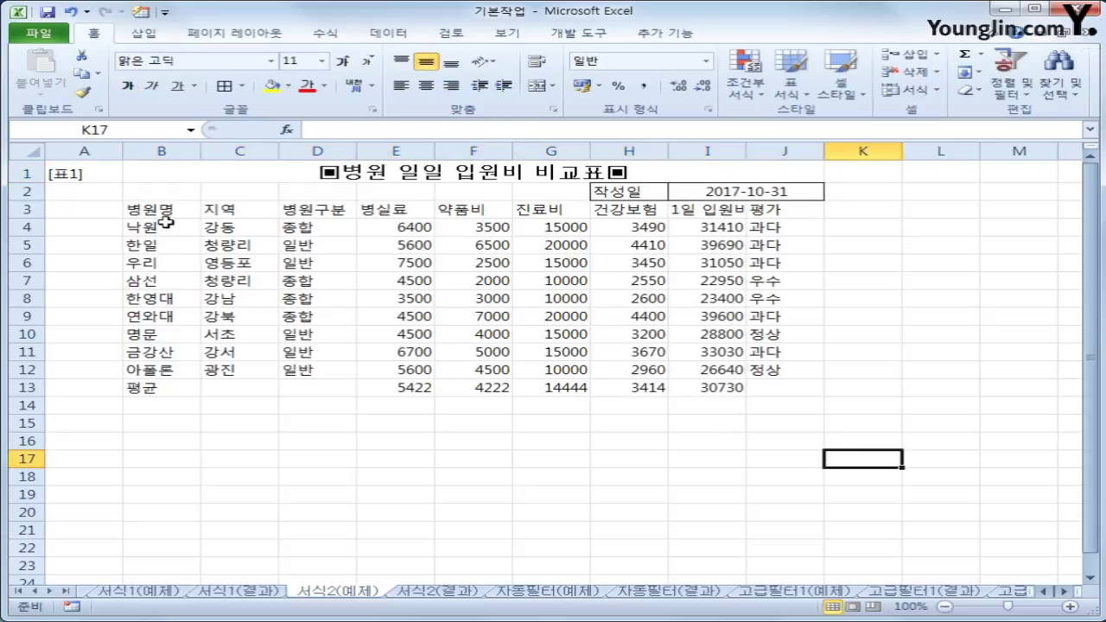
Center the header cells B3:J3 horizontally and fill them with standard yellow (노랑)
{"action": "left_click_drag", "start_coordinate": [165, 211], "coordinate": [780, 217]}
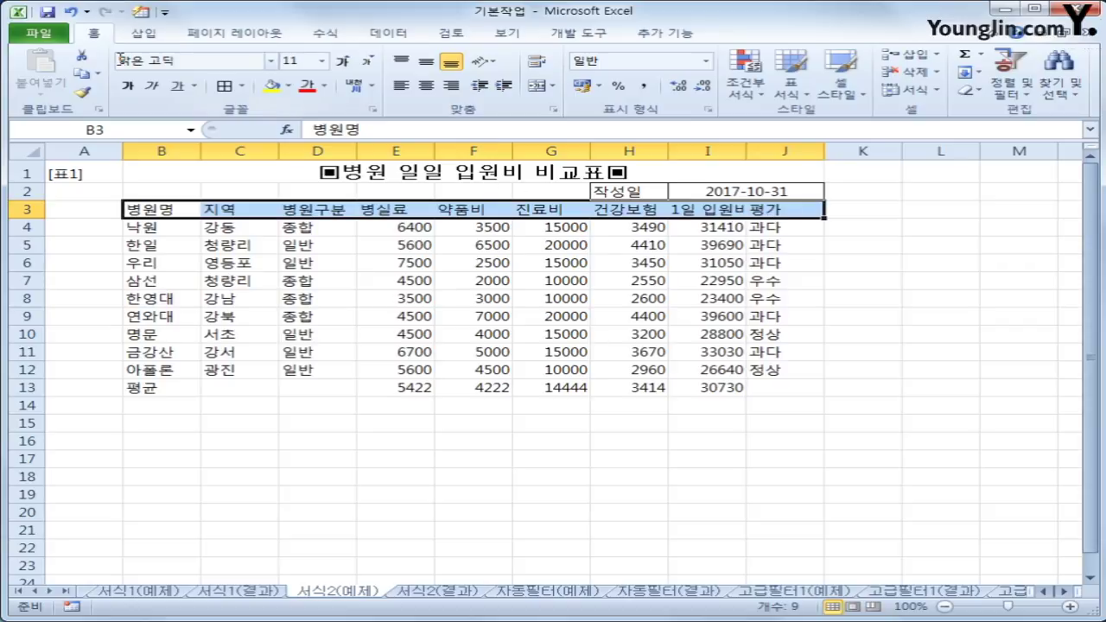
{"action": "left_click", "coordinate": [426, 86]}
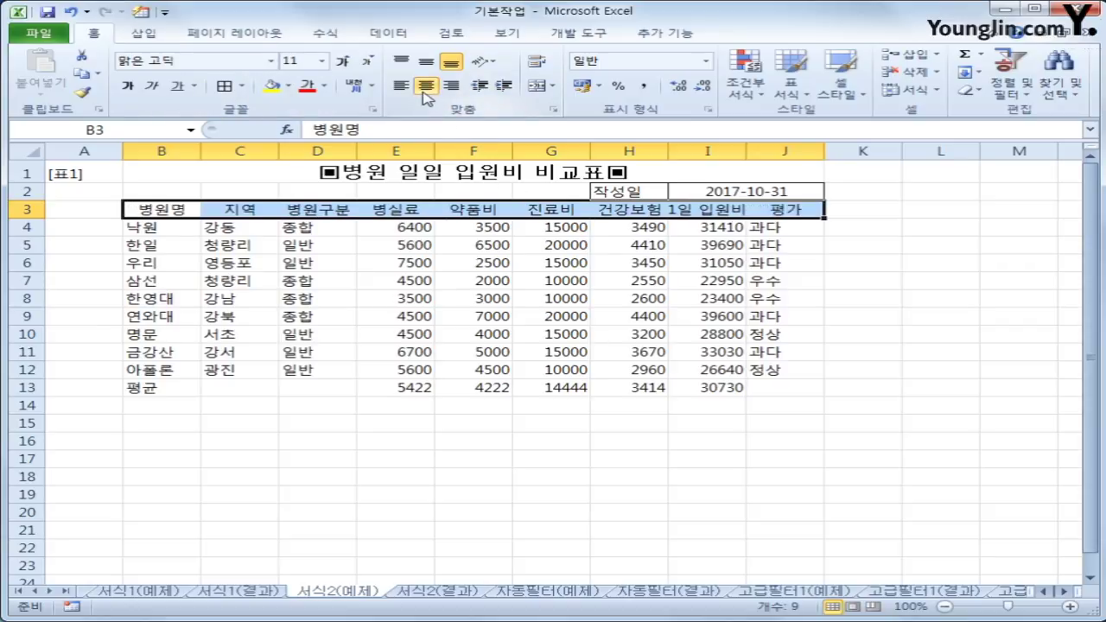
{"action": "left_click", "coordinate": [289, 87]}
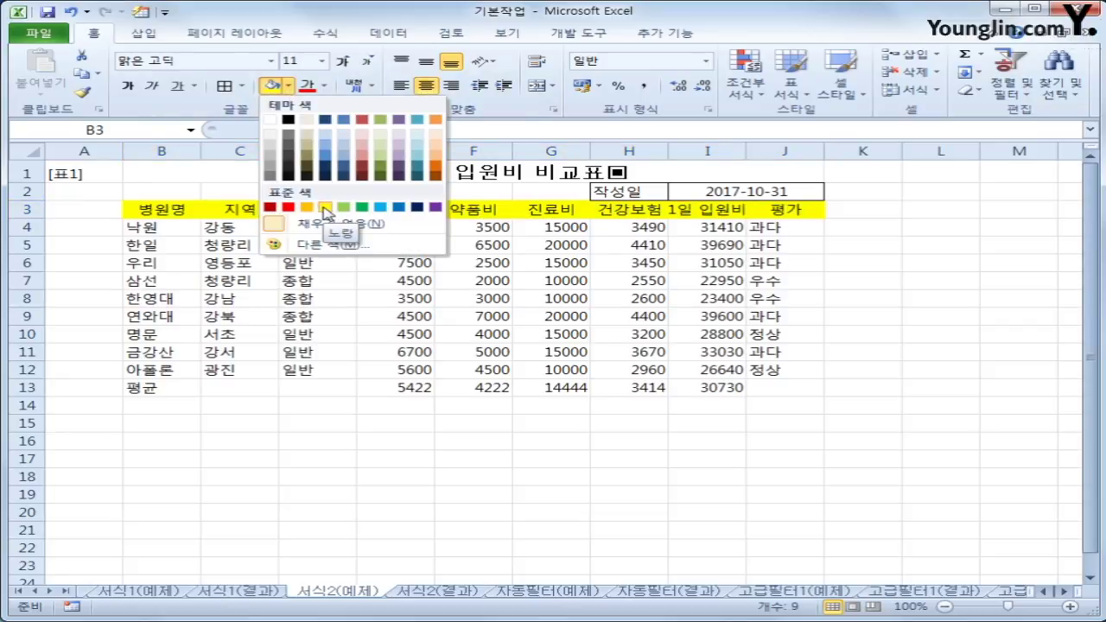
{"action": "left_click", "coordinate": [322, 207]}
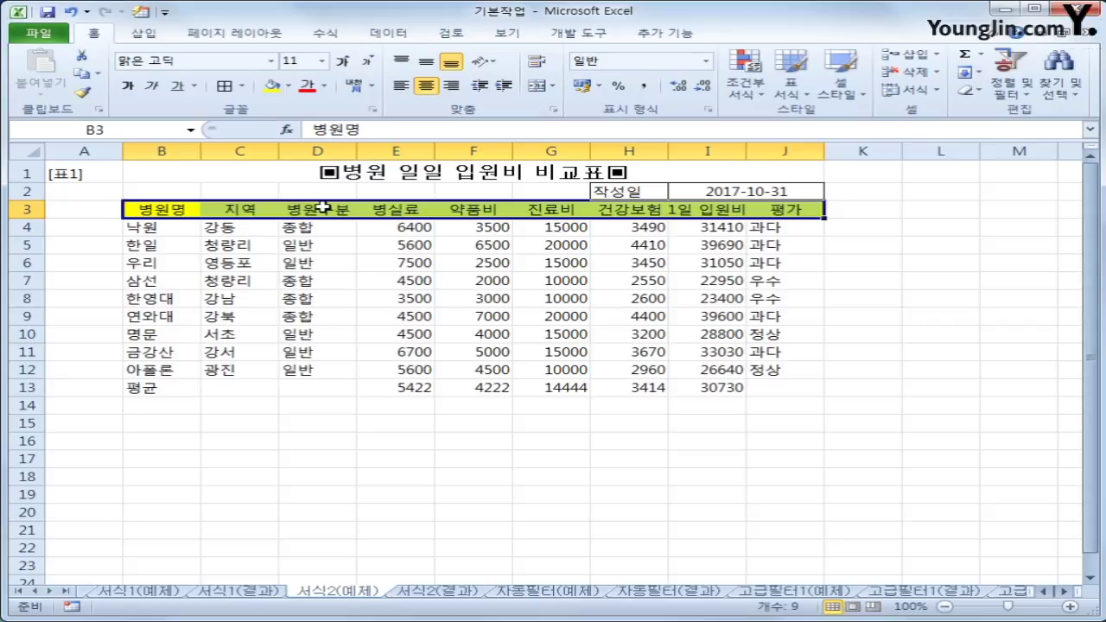
{"action": "left_click", "coordinate": [312, 349]}
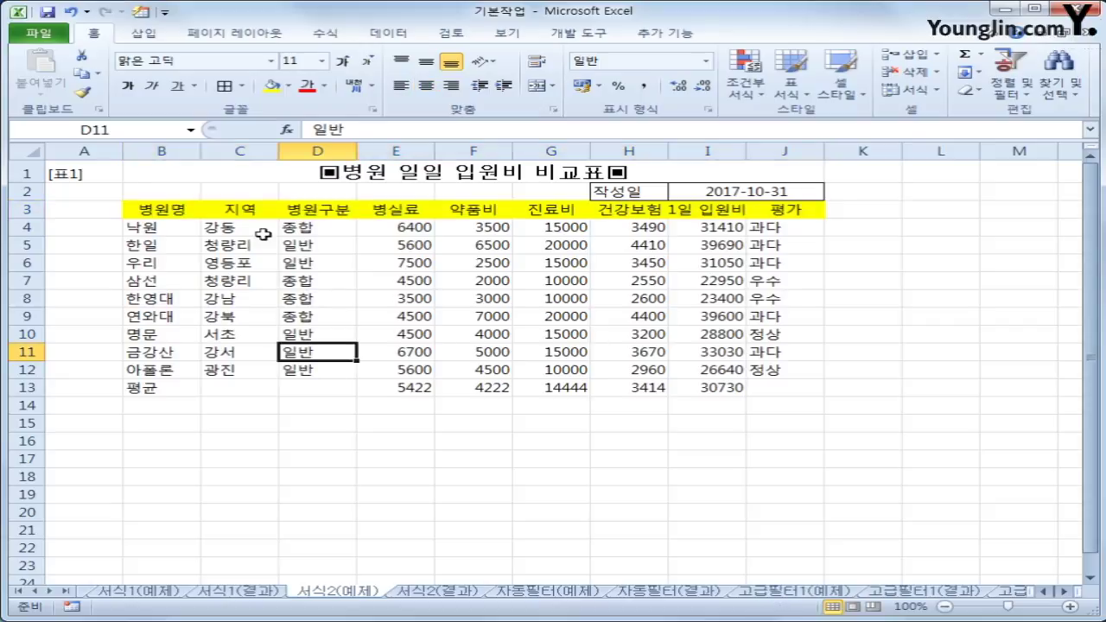
Center the contents of cells B4:D12 and J4:J12 horizontally
{"action": "left_click_drag", "start_coordinate": [155, 227], "coordinate": [309, 370]}
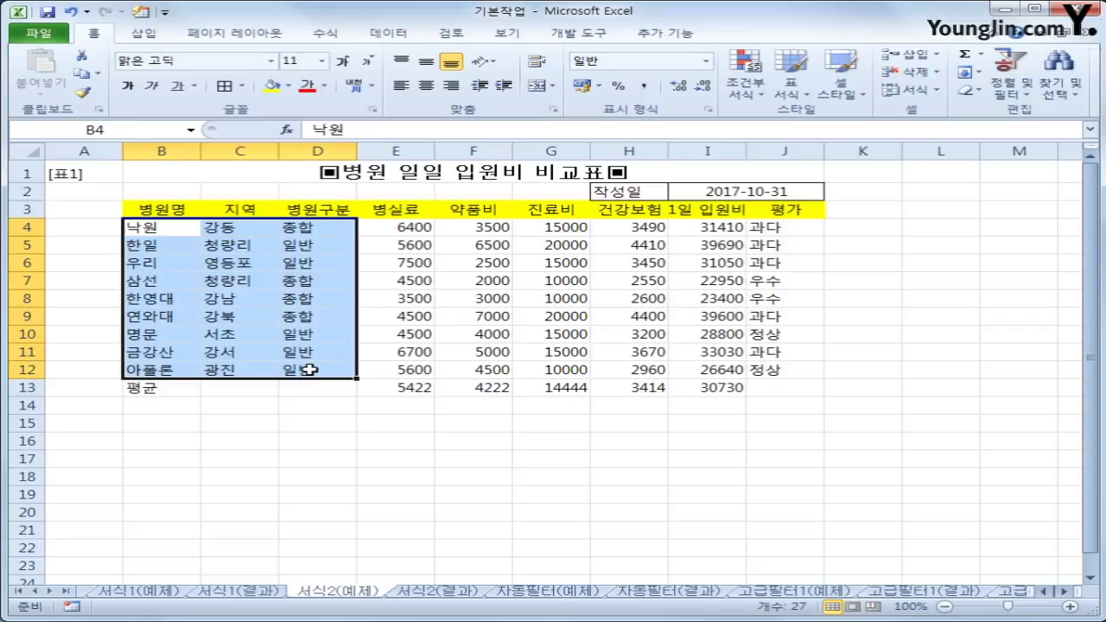
{"action": "left_click_drag", "start_coordinate": [788, 229], "coordinate": [802, 369]}
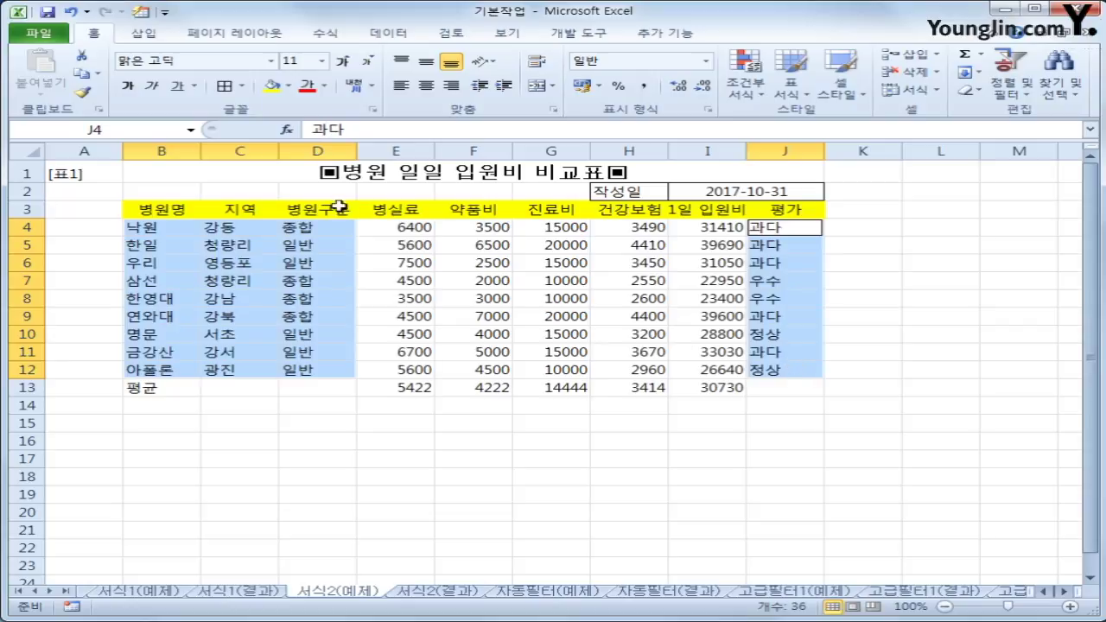
{"action": "left_click", "coordinate": [426, 86]}
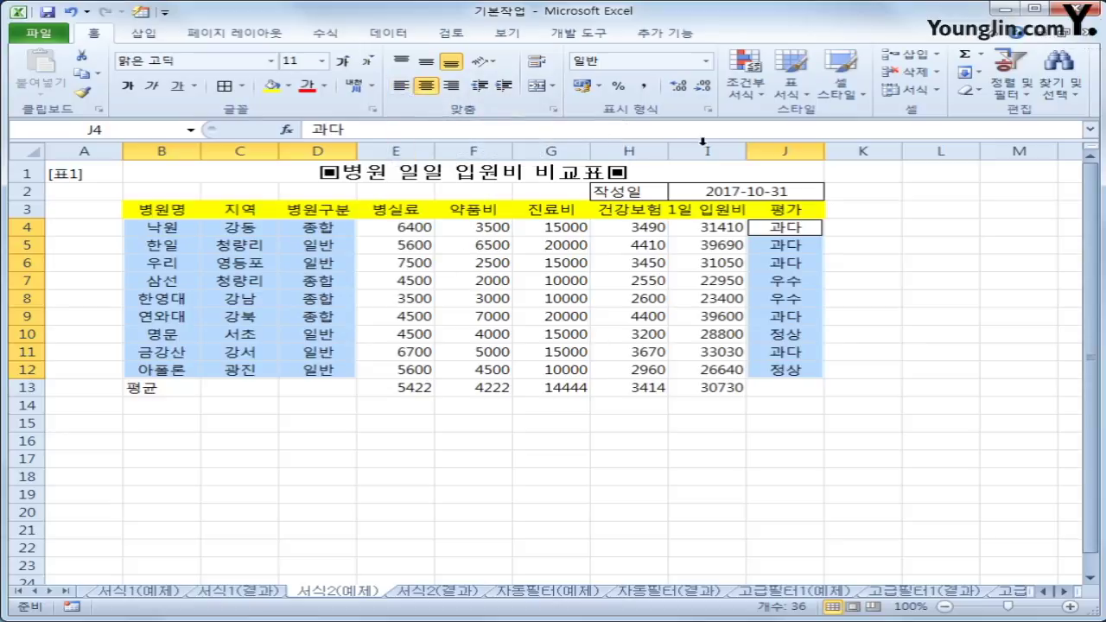
Convert the header 평가 in J3 to the Hanja 評價 and commit the cell
{"action": "left_click", "coordinate": [780, 211]}
{"action": "double_click", "coordinate": [805, 211]}
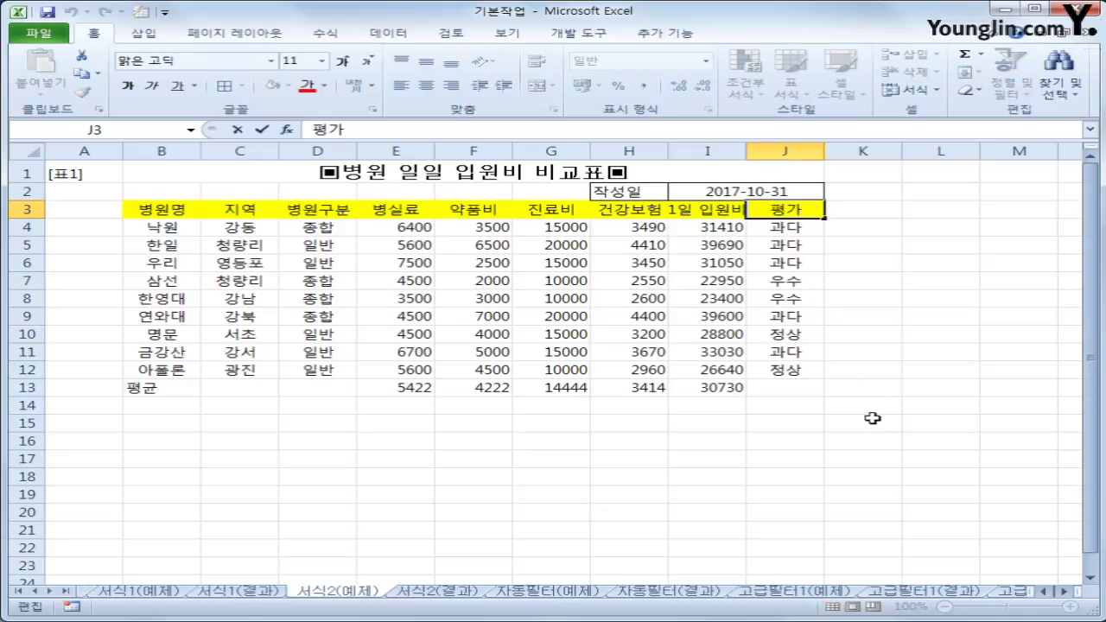
{"action": "key", "text": "Hangul_Hanja"}
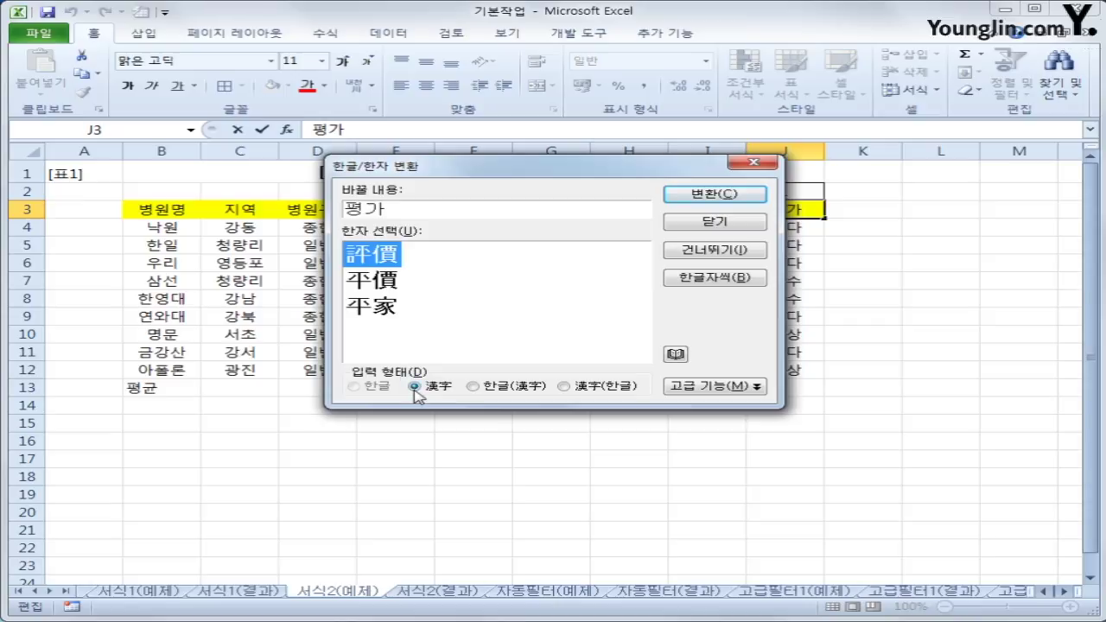
{"action": "left_click", "coordinate": [739, 194]}
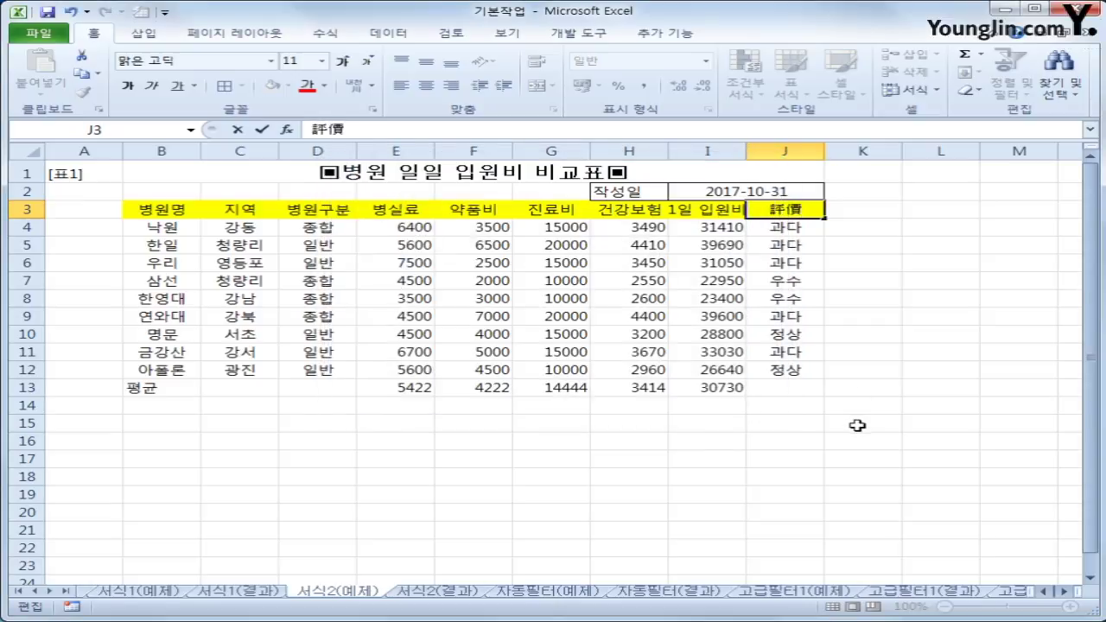
{"action": "left_click", "coordinate": [854, 424]}
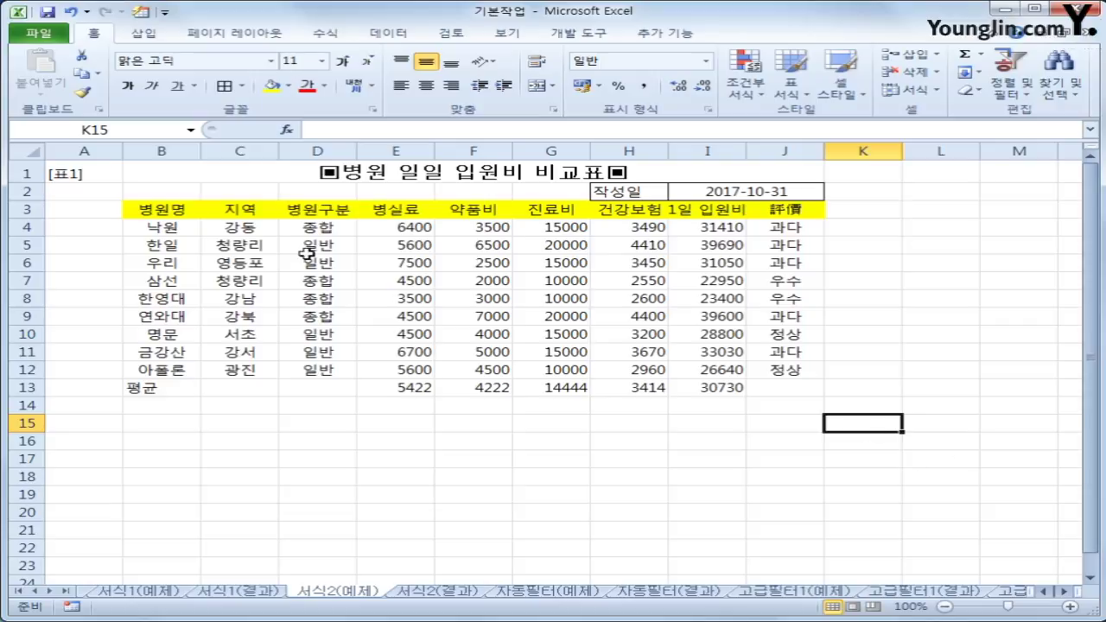
Add a memo reading 서울지역에 한함 to cell C3, replacing the default author text, and keep the memo always displayed
{"action": "left_click", "coordinate": [258, 211]}
{"action": "right_click", "coordinate": [259, 210]}
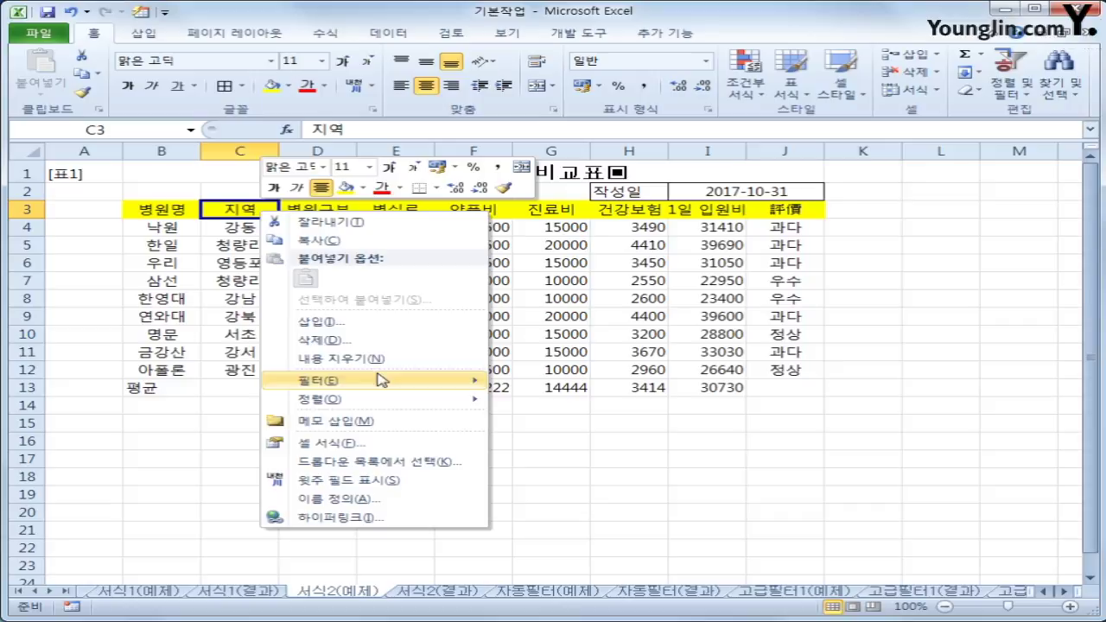
{"action": "left_click", "coordinate": [390, 421]}
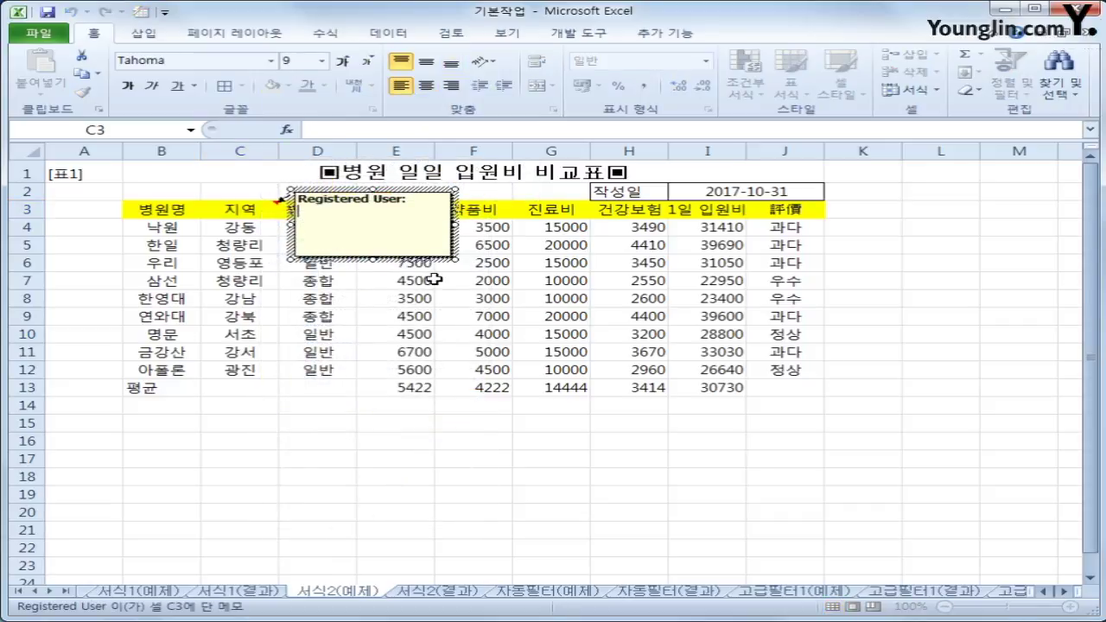
{"action": "key", "text": "shift+Up"}
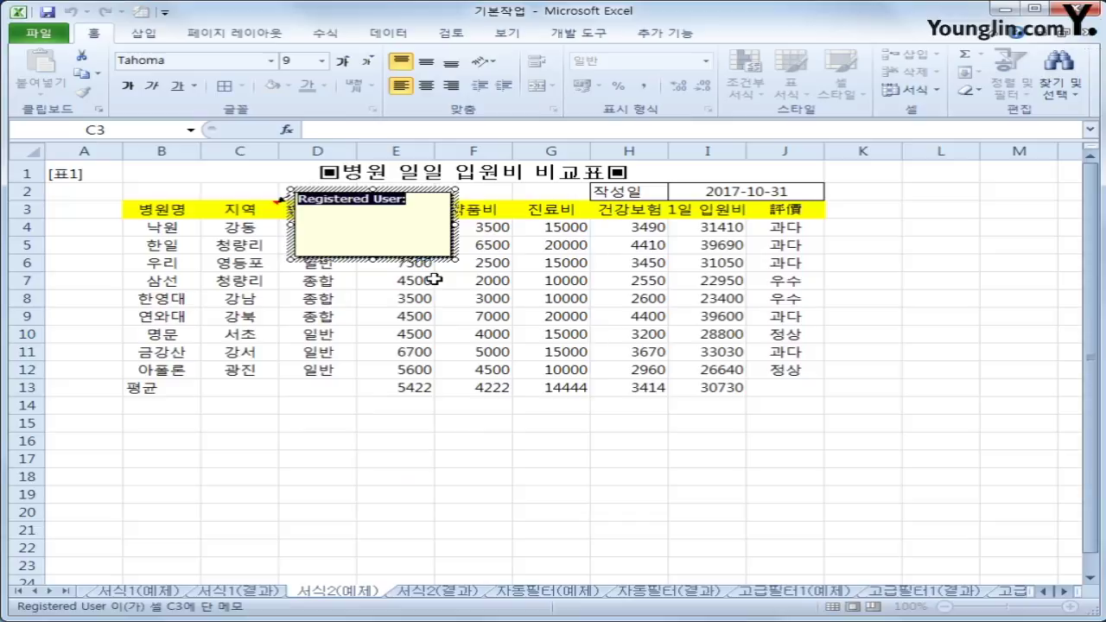
{"action": "type", "text": "서울지역에"}
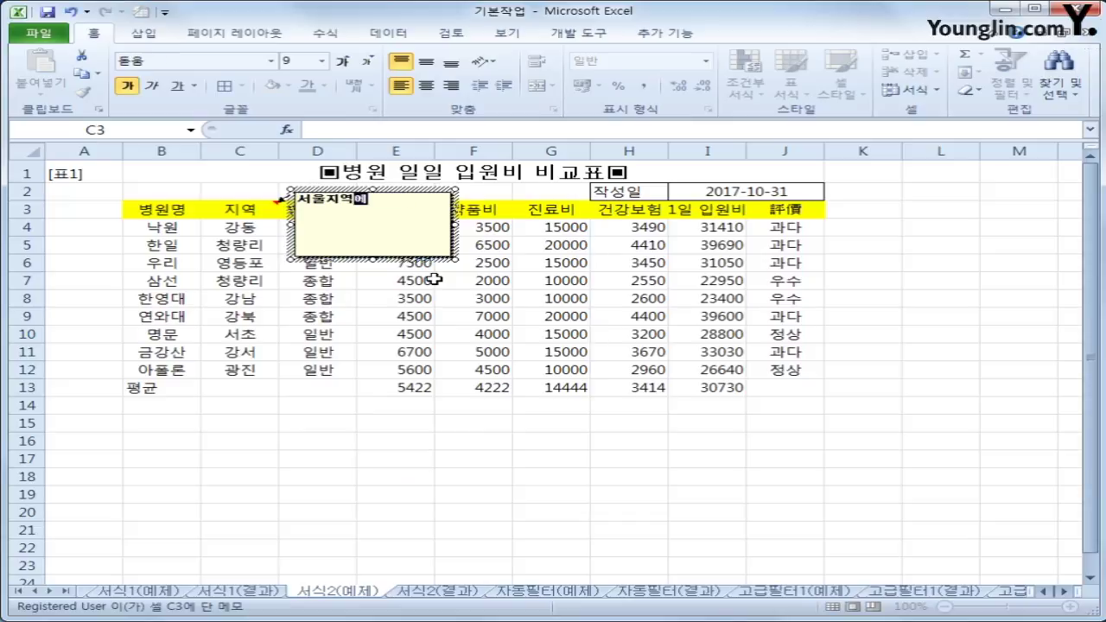
{"action": "type", "text": " 한하"}
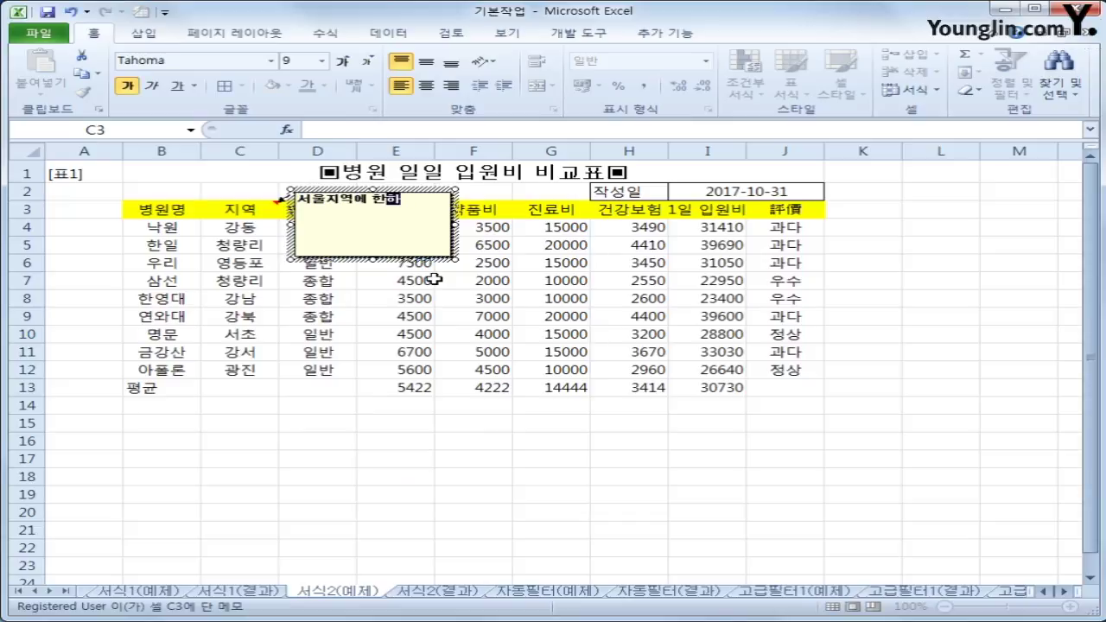
{"action": "type", "text": "ㅂ"}
{"action": "right_click", "coordinate": [248, 210]}
{"action": "left_click", "coordinate": [394, 458]}
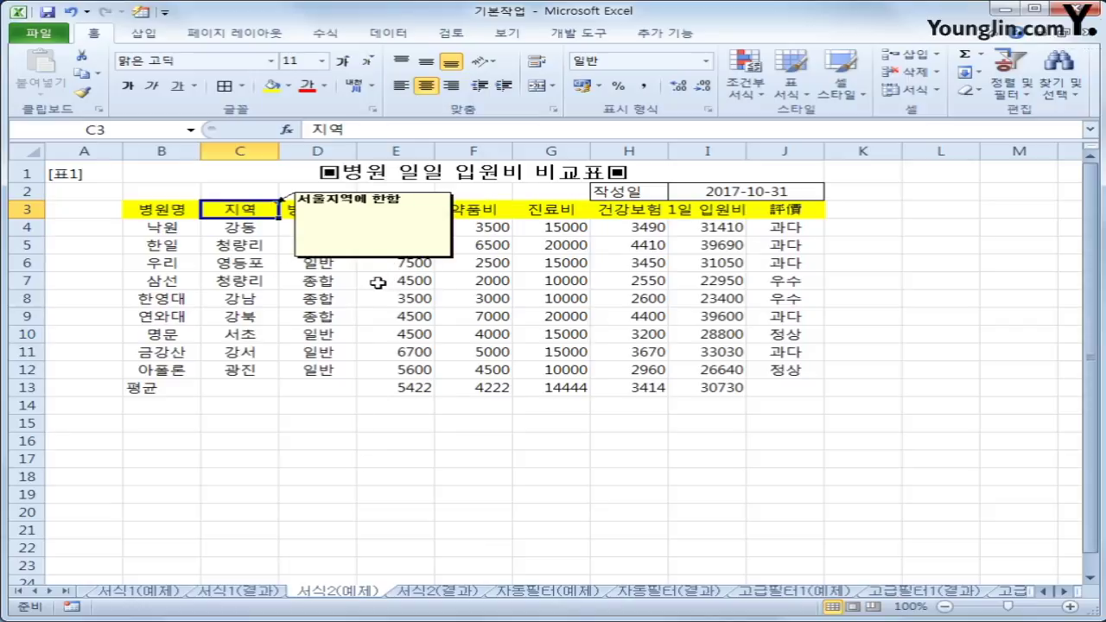
Apply all borders (모든 테두리) to the table range B3:J13
{"action": "left_click_drag", "start_coordinate": [145, 212], "coordinate": [766, 389]}
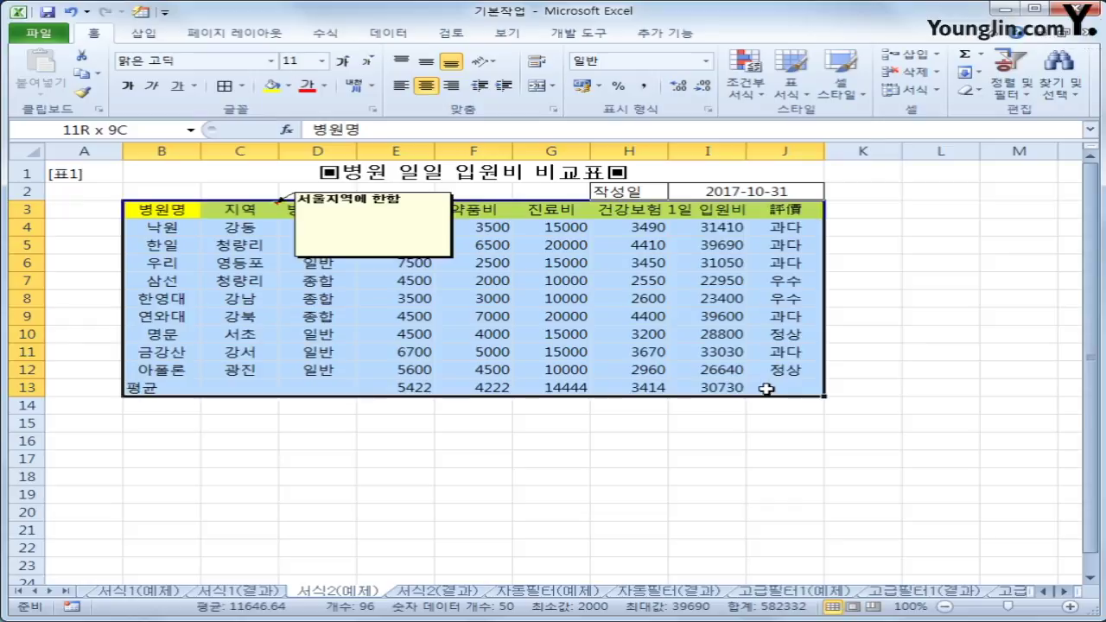
{"action": "left_click_drag", "start_coordinate": [766, 389], "coordinate": [766, 389]}
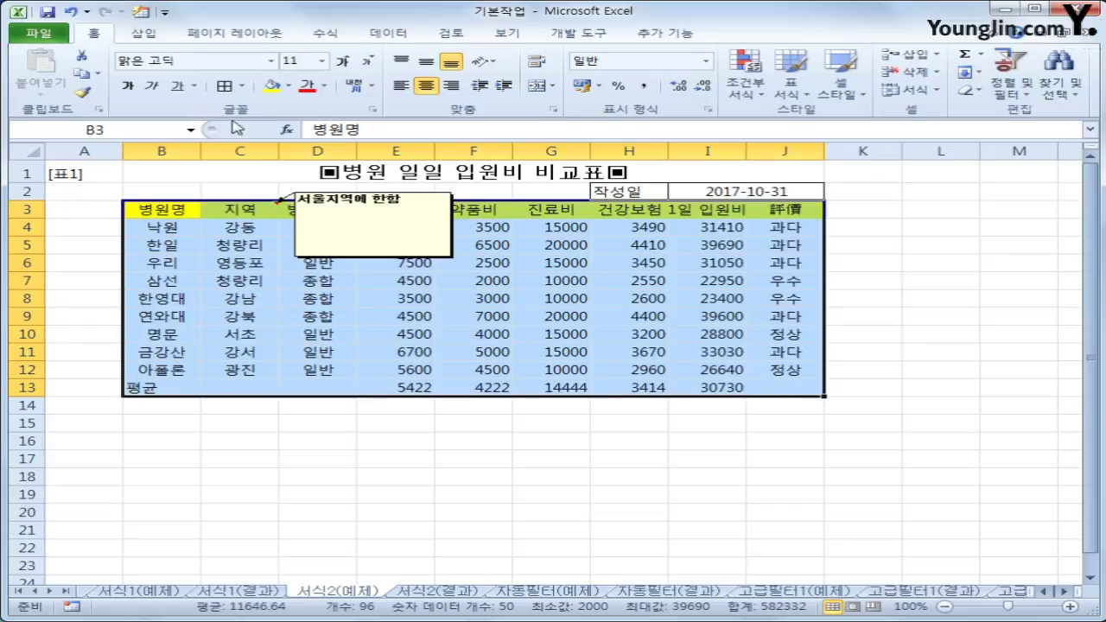
{"action": "left_click", "coordinate": [243, 87]}
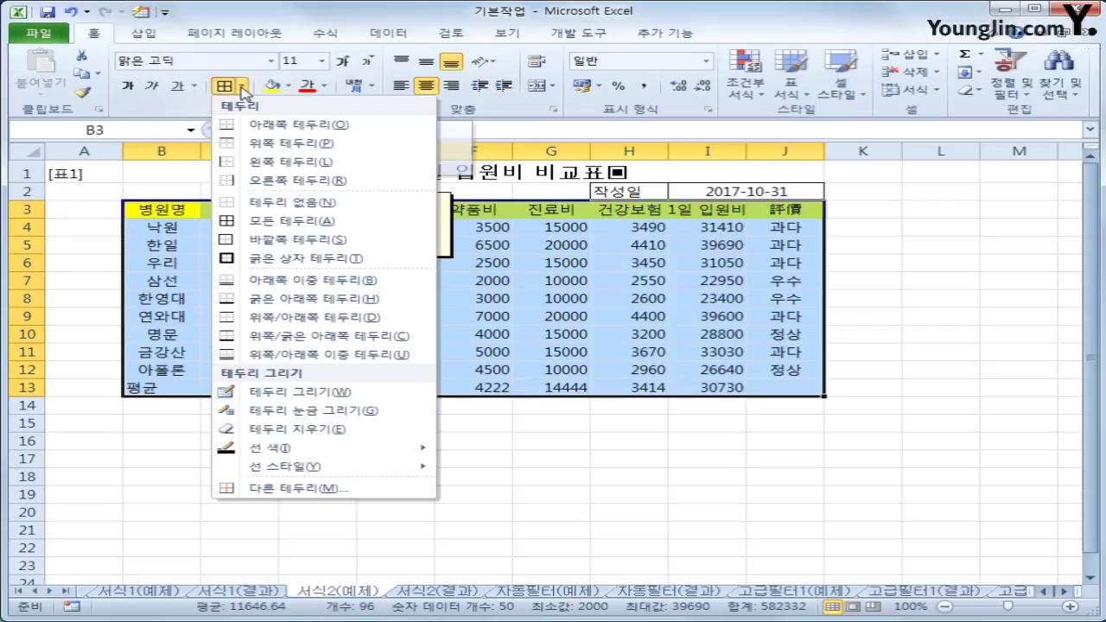
{"action": "left_click", "coordinate": [294, 222]}
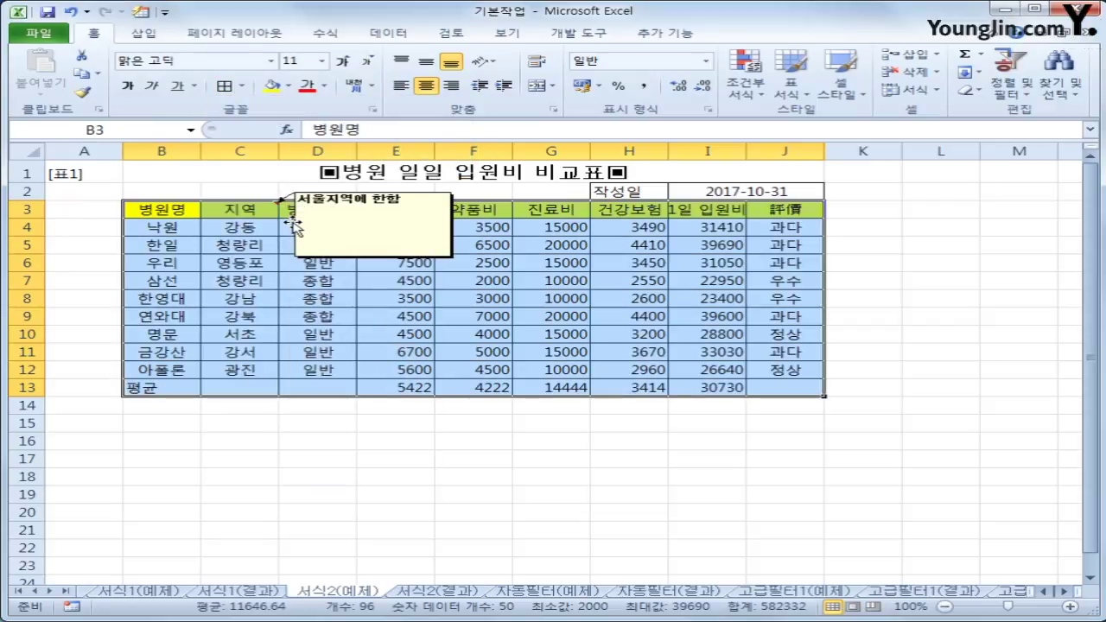
Cross out the empty cells C13:D13 and J13 with diagonal borders in both directions
{"action": "left_click_drag", "start_coordinate": [250, 386], "coordinate": [303, 387]}
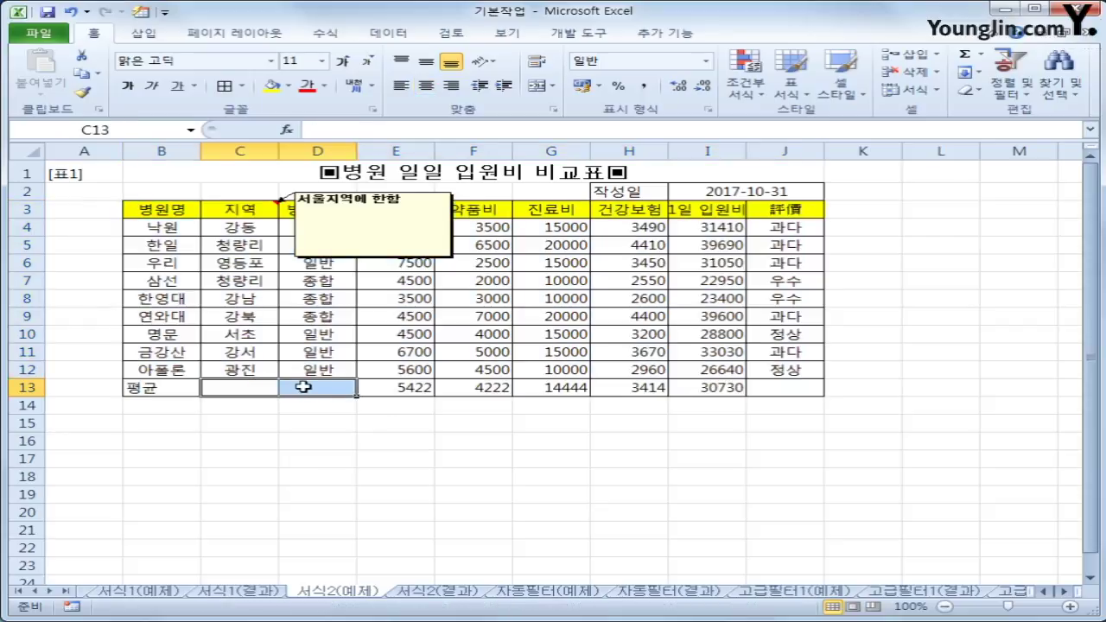
{"action": "left_click", "coordinate": [779, 386], "text": "ctrl"}
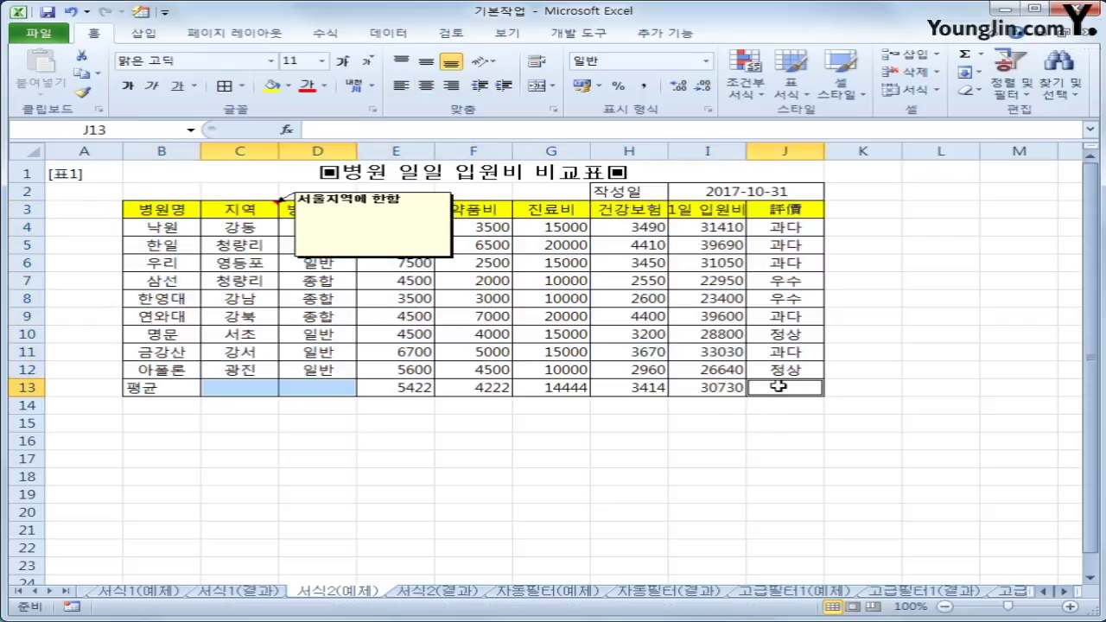
{"action": "key", "text": "shift+F10"}
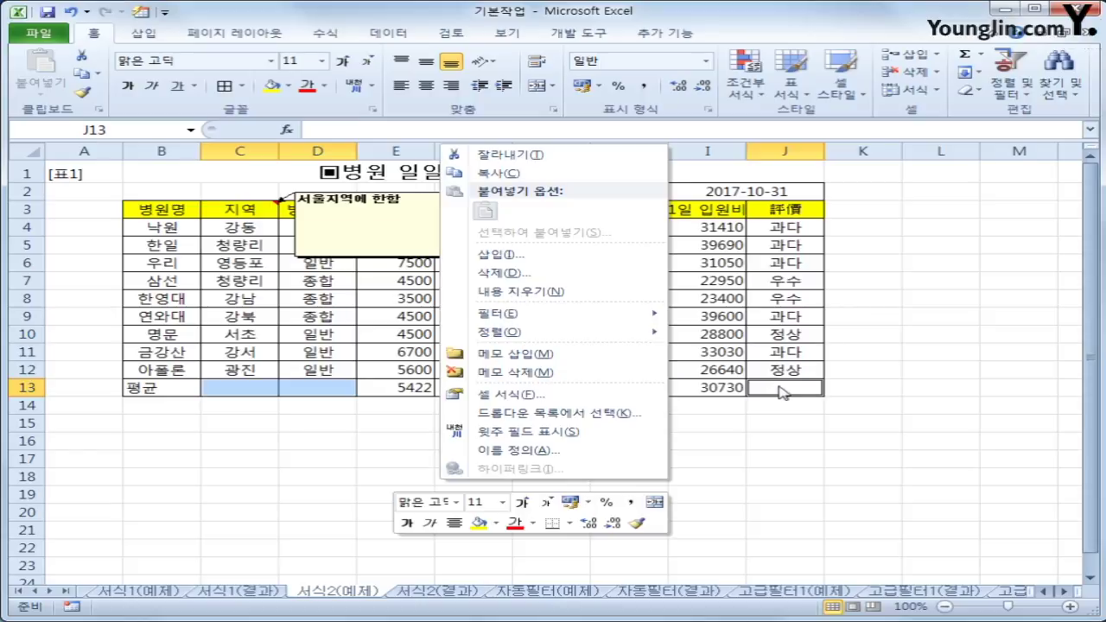
{"action": "left_click", "coordinate": [580, 402]}
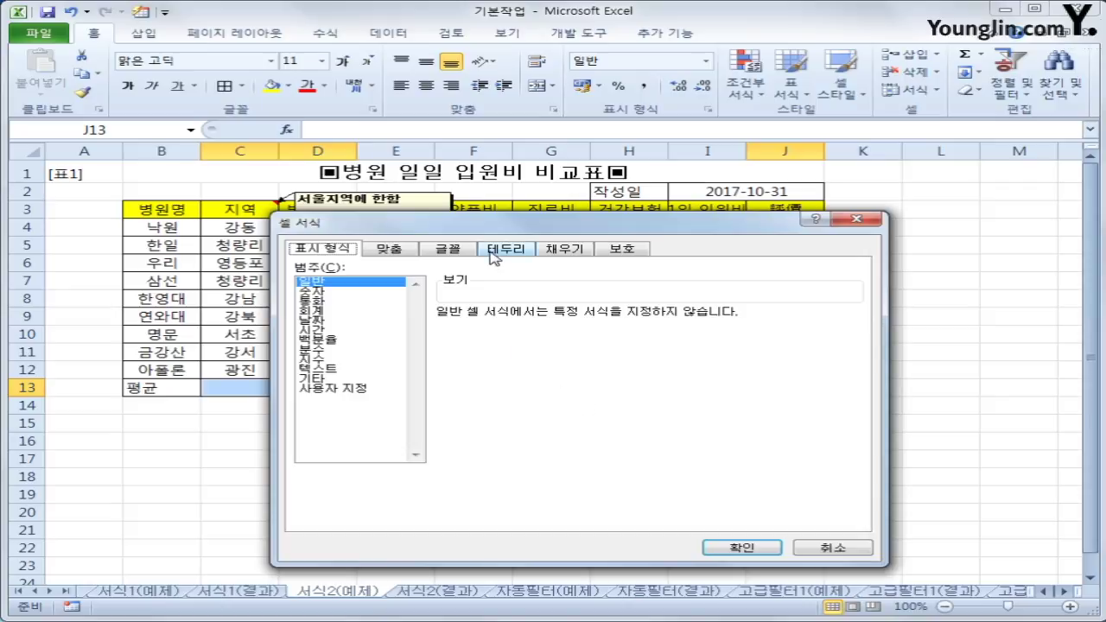
{"action": "left_click", "coordinate": [505, 249]}
{"action": "left_click", "coordinate": [464, 424]}
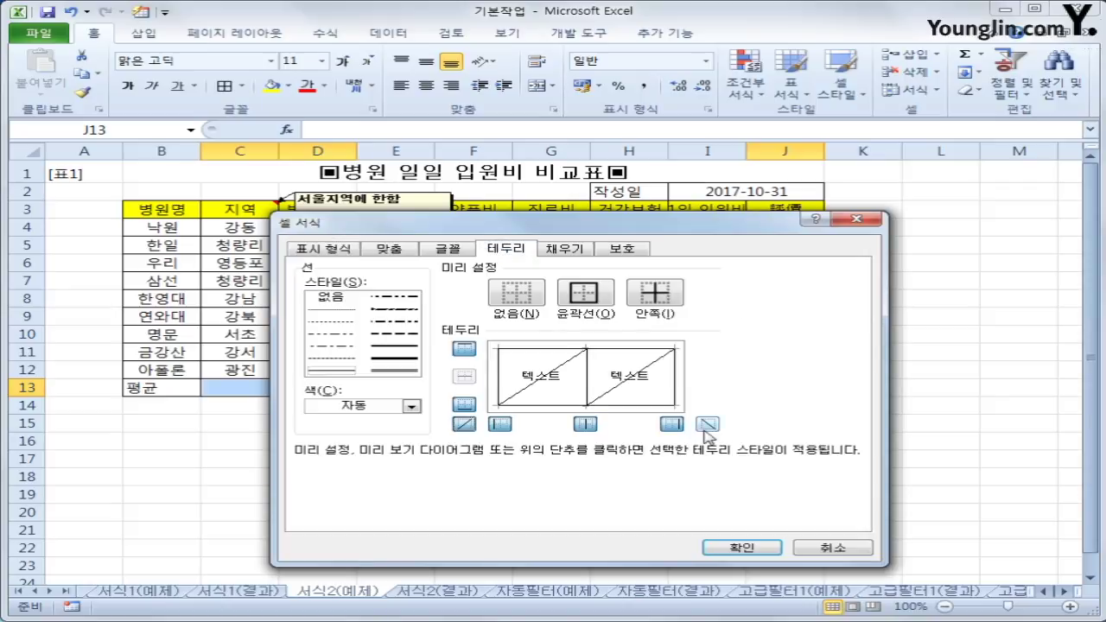
{"action": "left_click", "coordinate": [708, 423]}
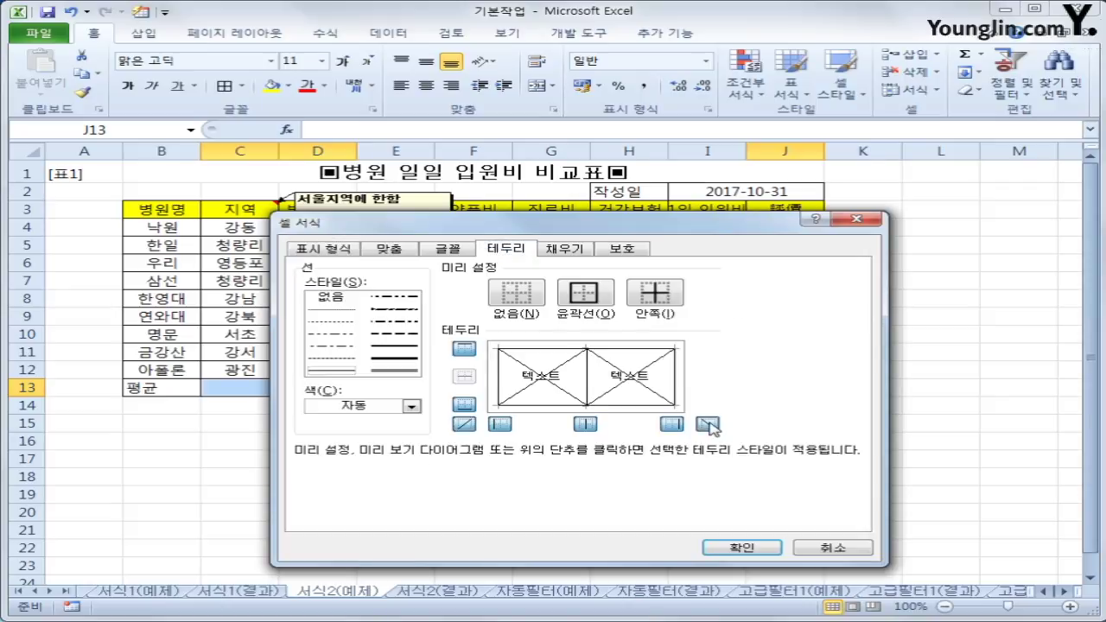
{"action": "left_click", "coordinate": [733, 548]}
{"action": "left_click", "coordinate": [918, 526]}
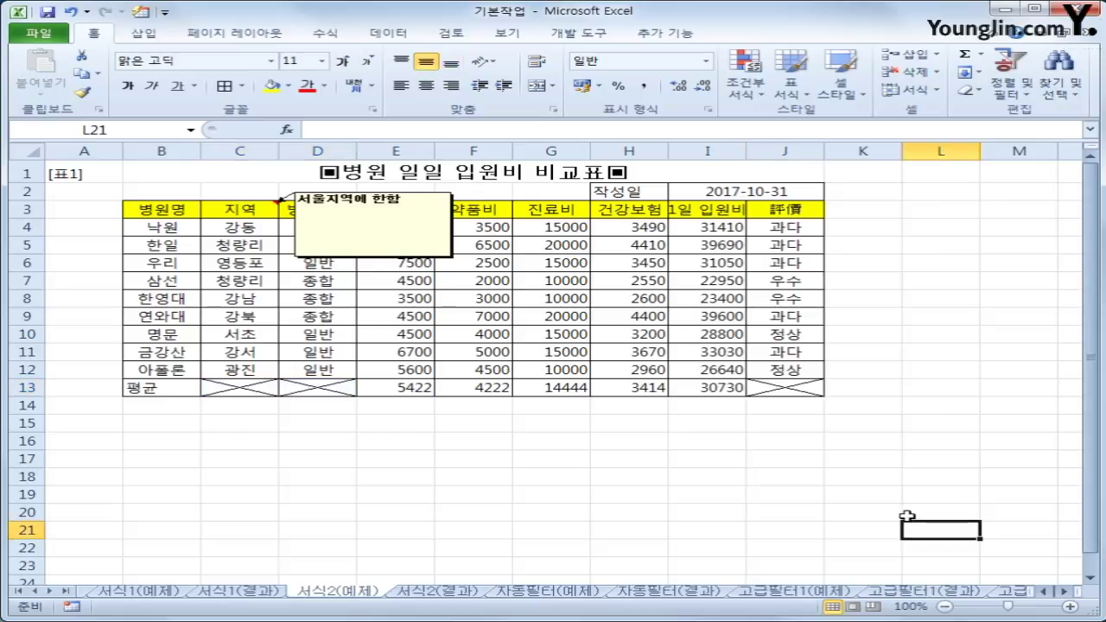
Compare the sheet with 서식2(결과), and set the date in I2 of 서식2(예제) to the 2001년 3월 14일 date format
{"action": "left_click", "coordinate": [467, 594]}
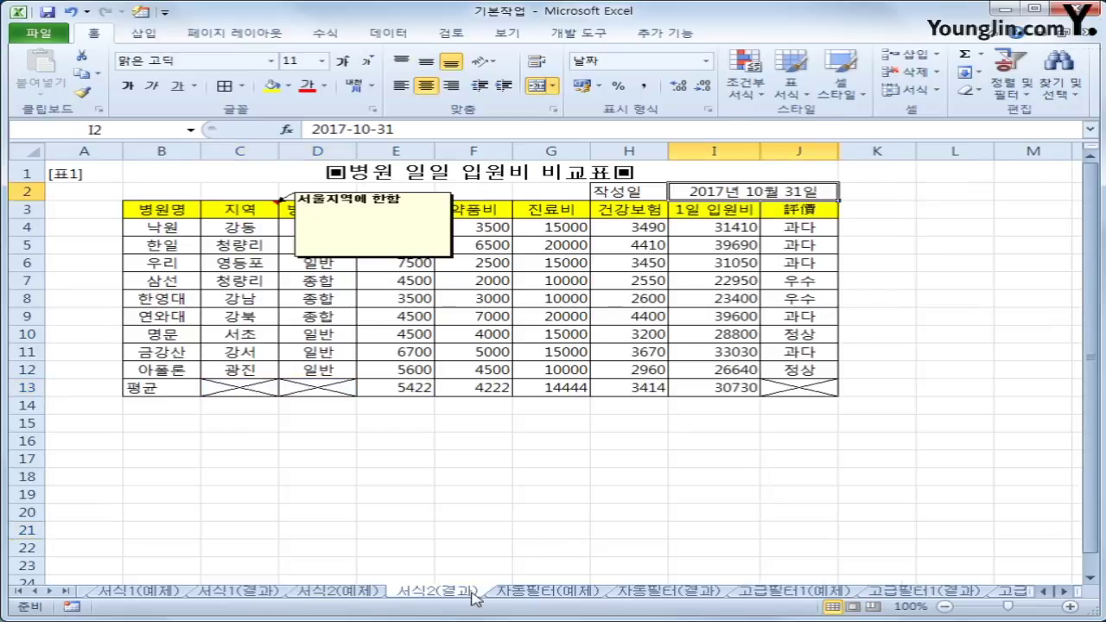
{"action": "left_click", "coordinate": [362, 596]}
{"action": "left_click", "coordinate": [412, 596]}
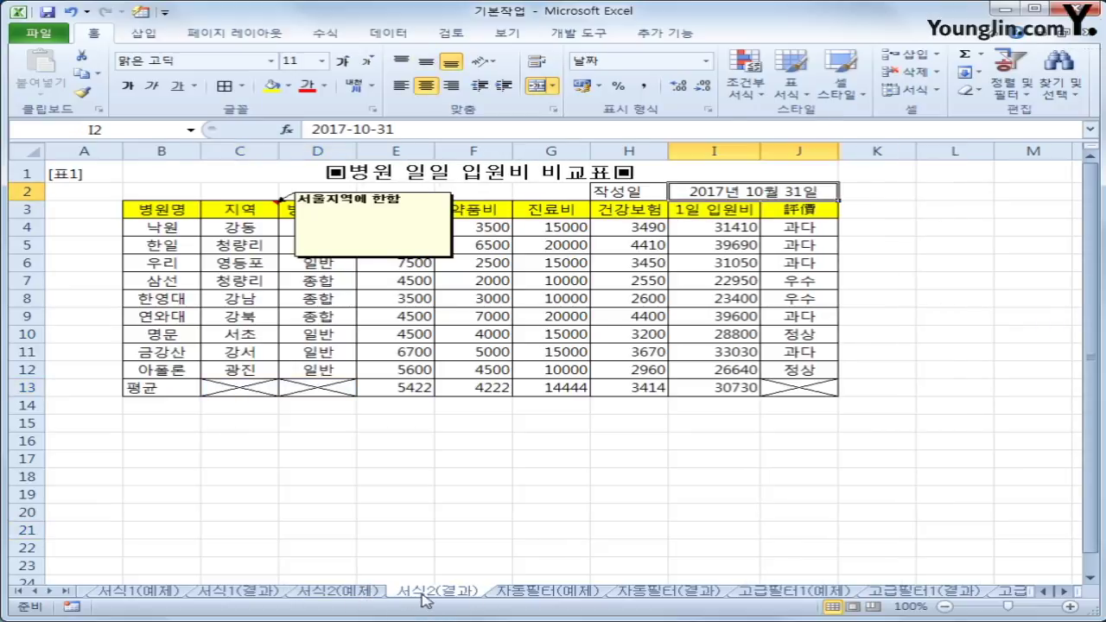
{"action": "left_click", "coordinate": [367, 596]}
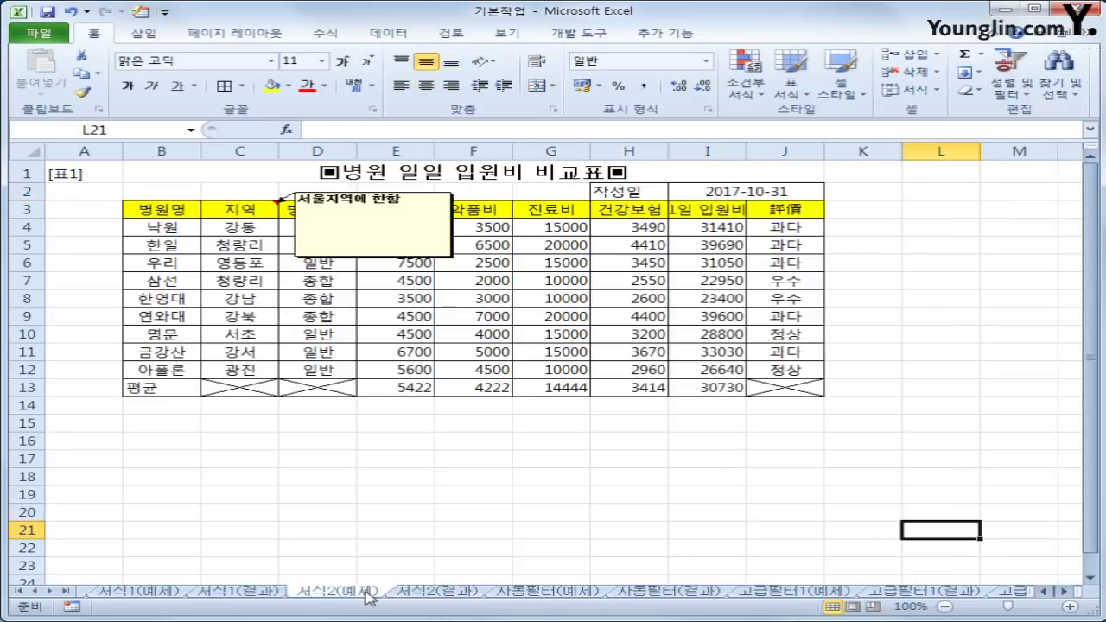
{"action": "left_click", "coordinate": [732, 192]}
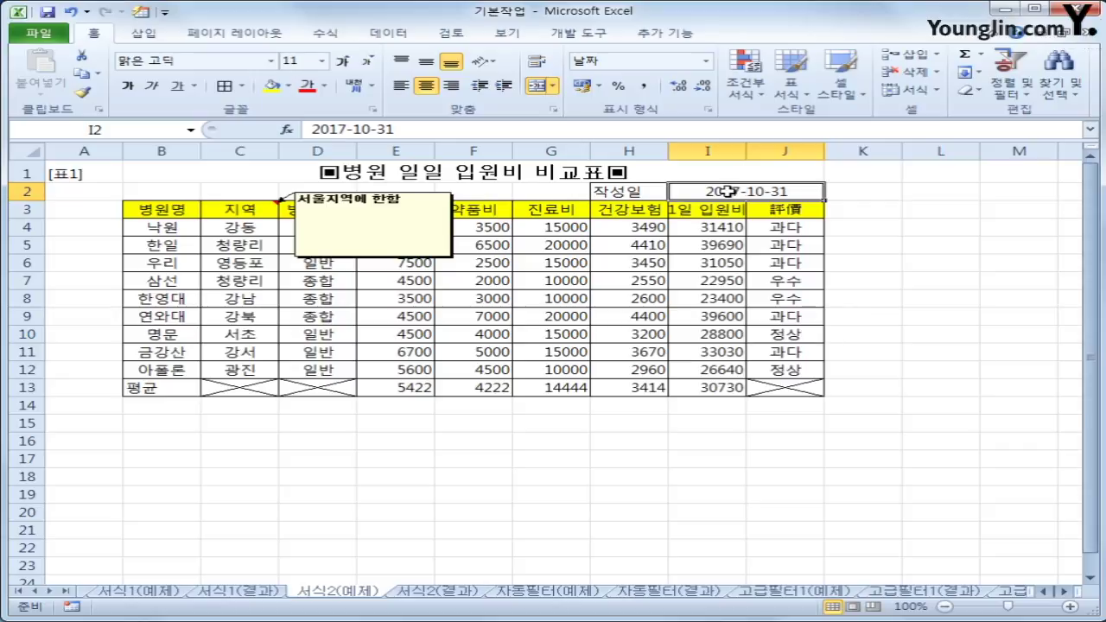
{"action": "right_click", "coordinate": [729, 192]}
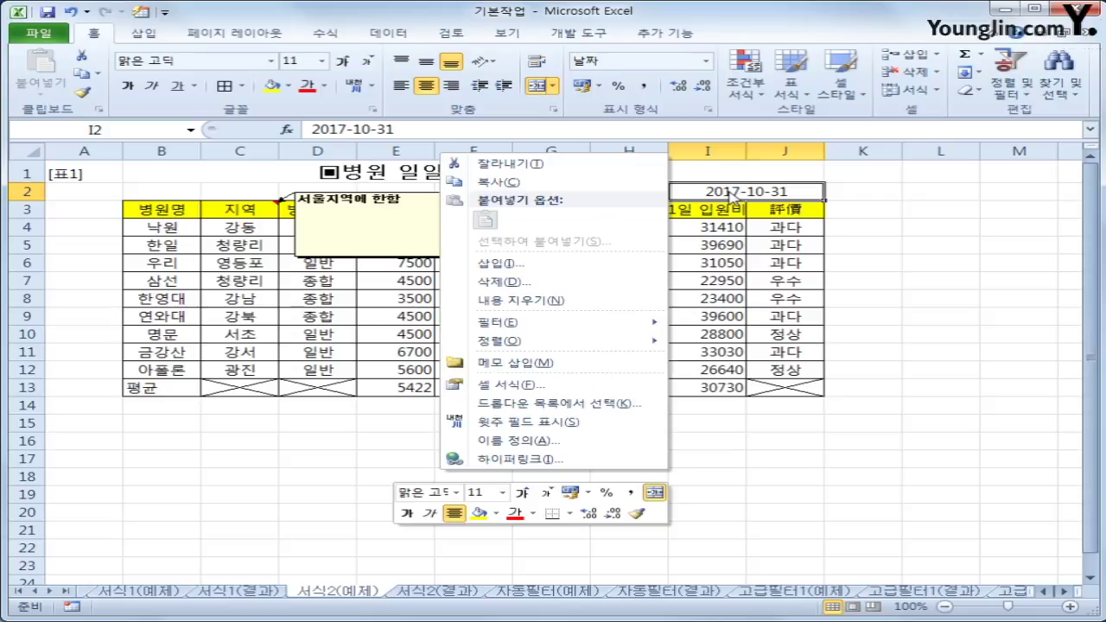
{"action": "left_click", "coordinate": [580, 386]}
{"action": "left_click", "coordinate": [321, 245]}
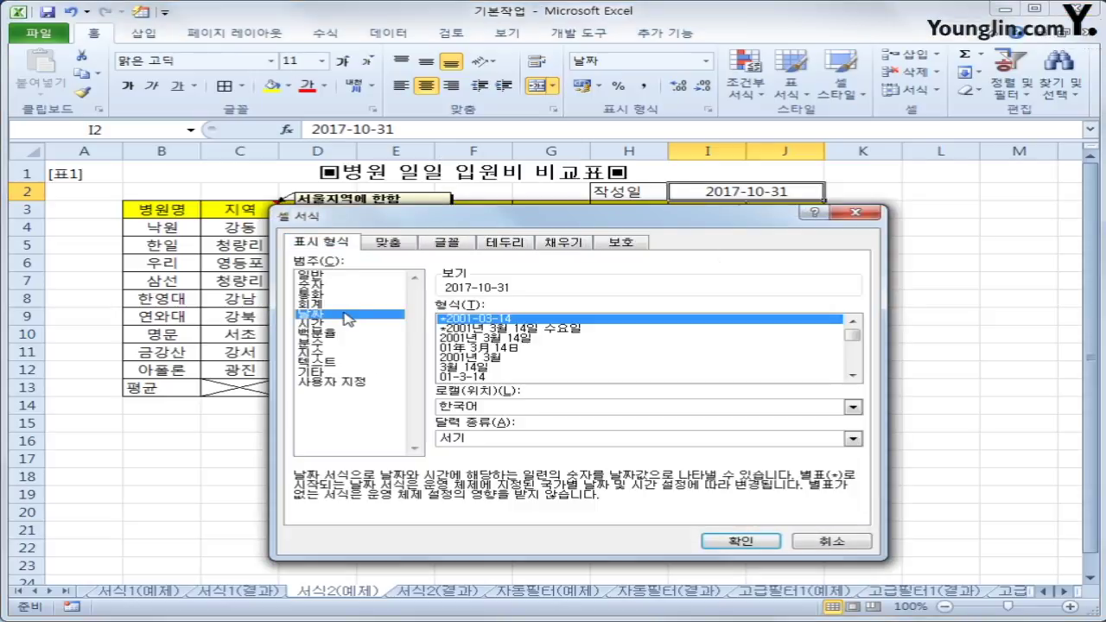
{"action": "left_click", "coordinate": [515, 339]}
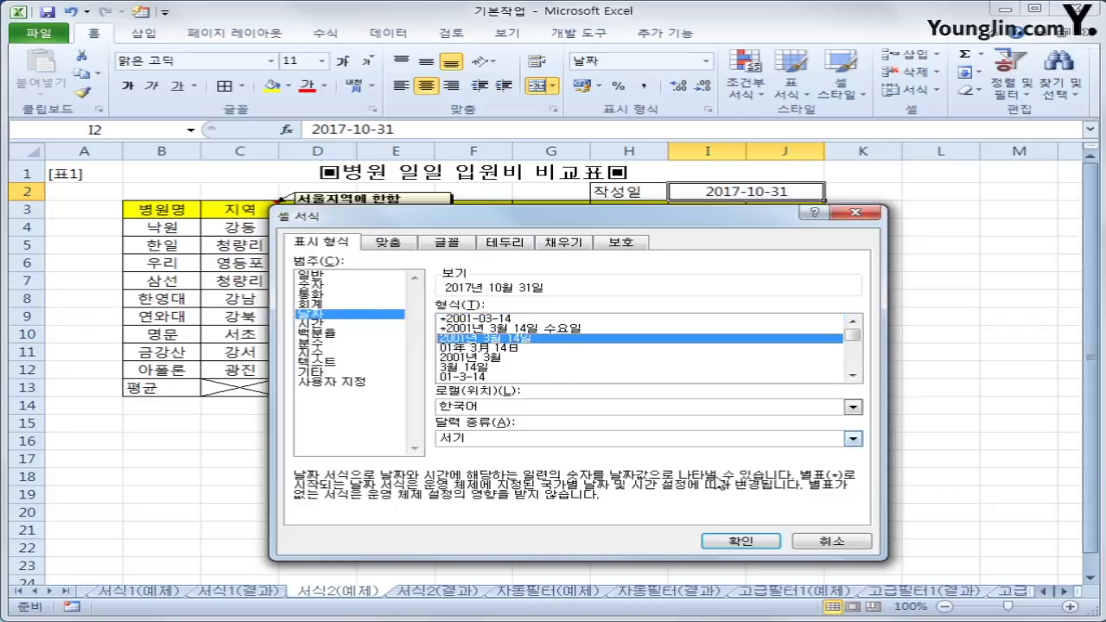
{"action": "left_click", "coordinate": [726, 541]}
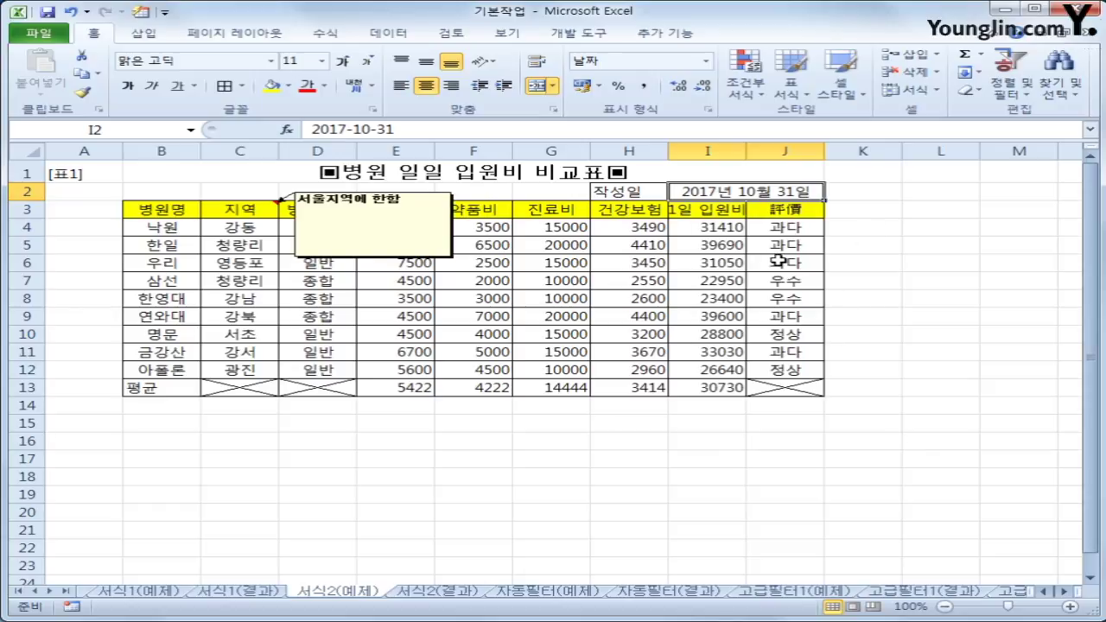
Compare the finished 서식2(예제) sheet against the 서식2(결과) sheet for remaining formatting differences
{"action": "left_click", "coordinate": [424, 597]}
{"action": "left_click", "coordinate": [368, 596]}
{"action": "left_click", "coordinate": [397, 596]}
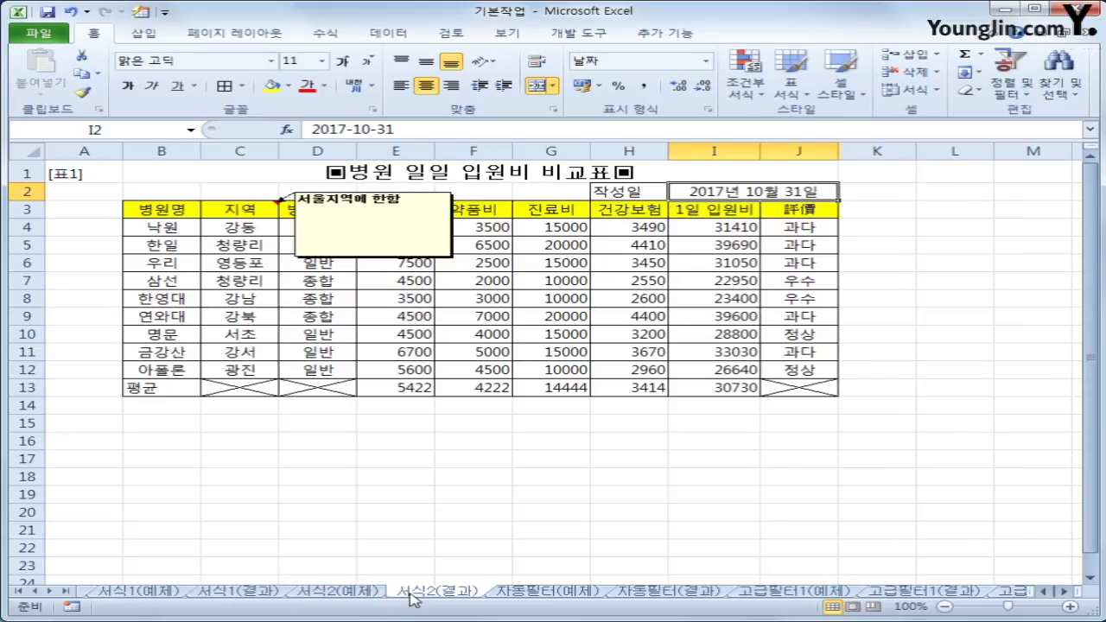
{"action": "left_click", "coordinate": [363, 596]}
{"action": "left_click", "coordinate": [395, 596]}
{"action": "left_click", "coordinate": [358, 597]}
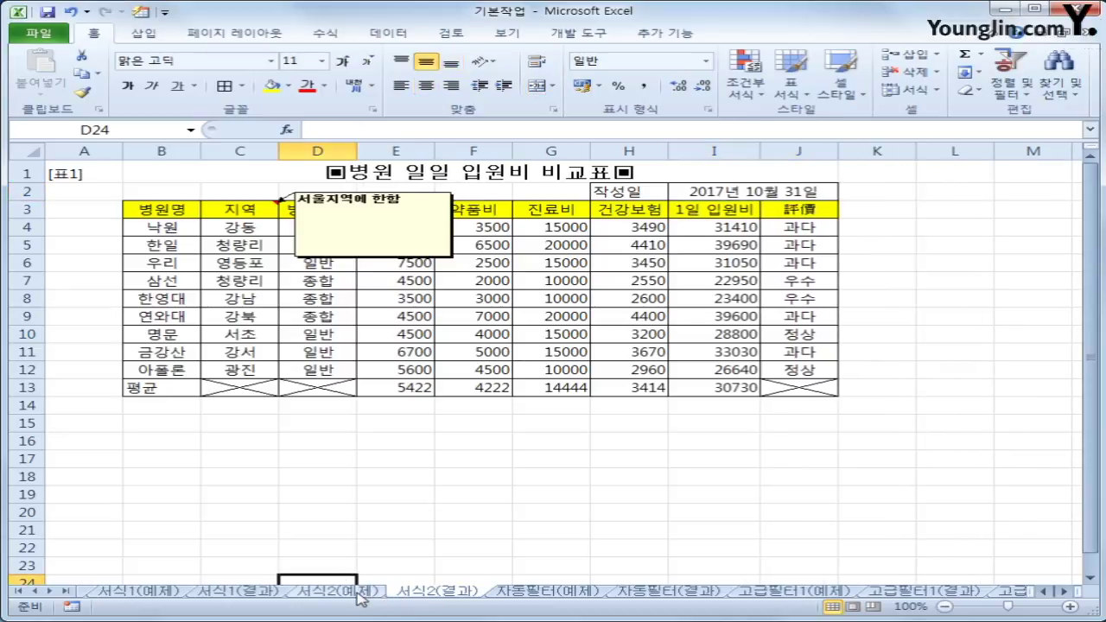
{"action": "left_click", "coordinate": [410, 596]}
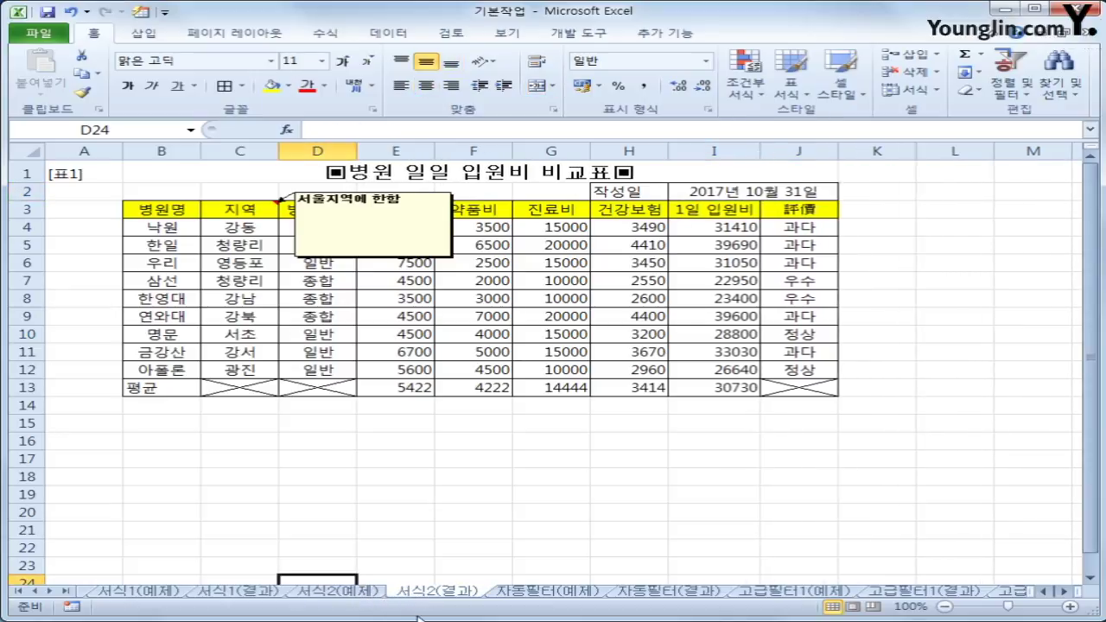